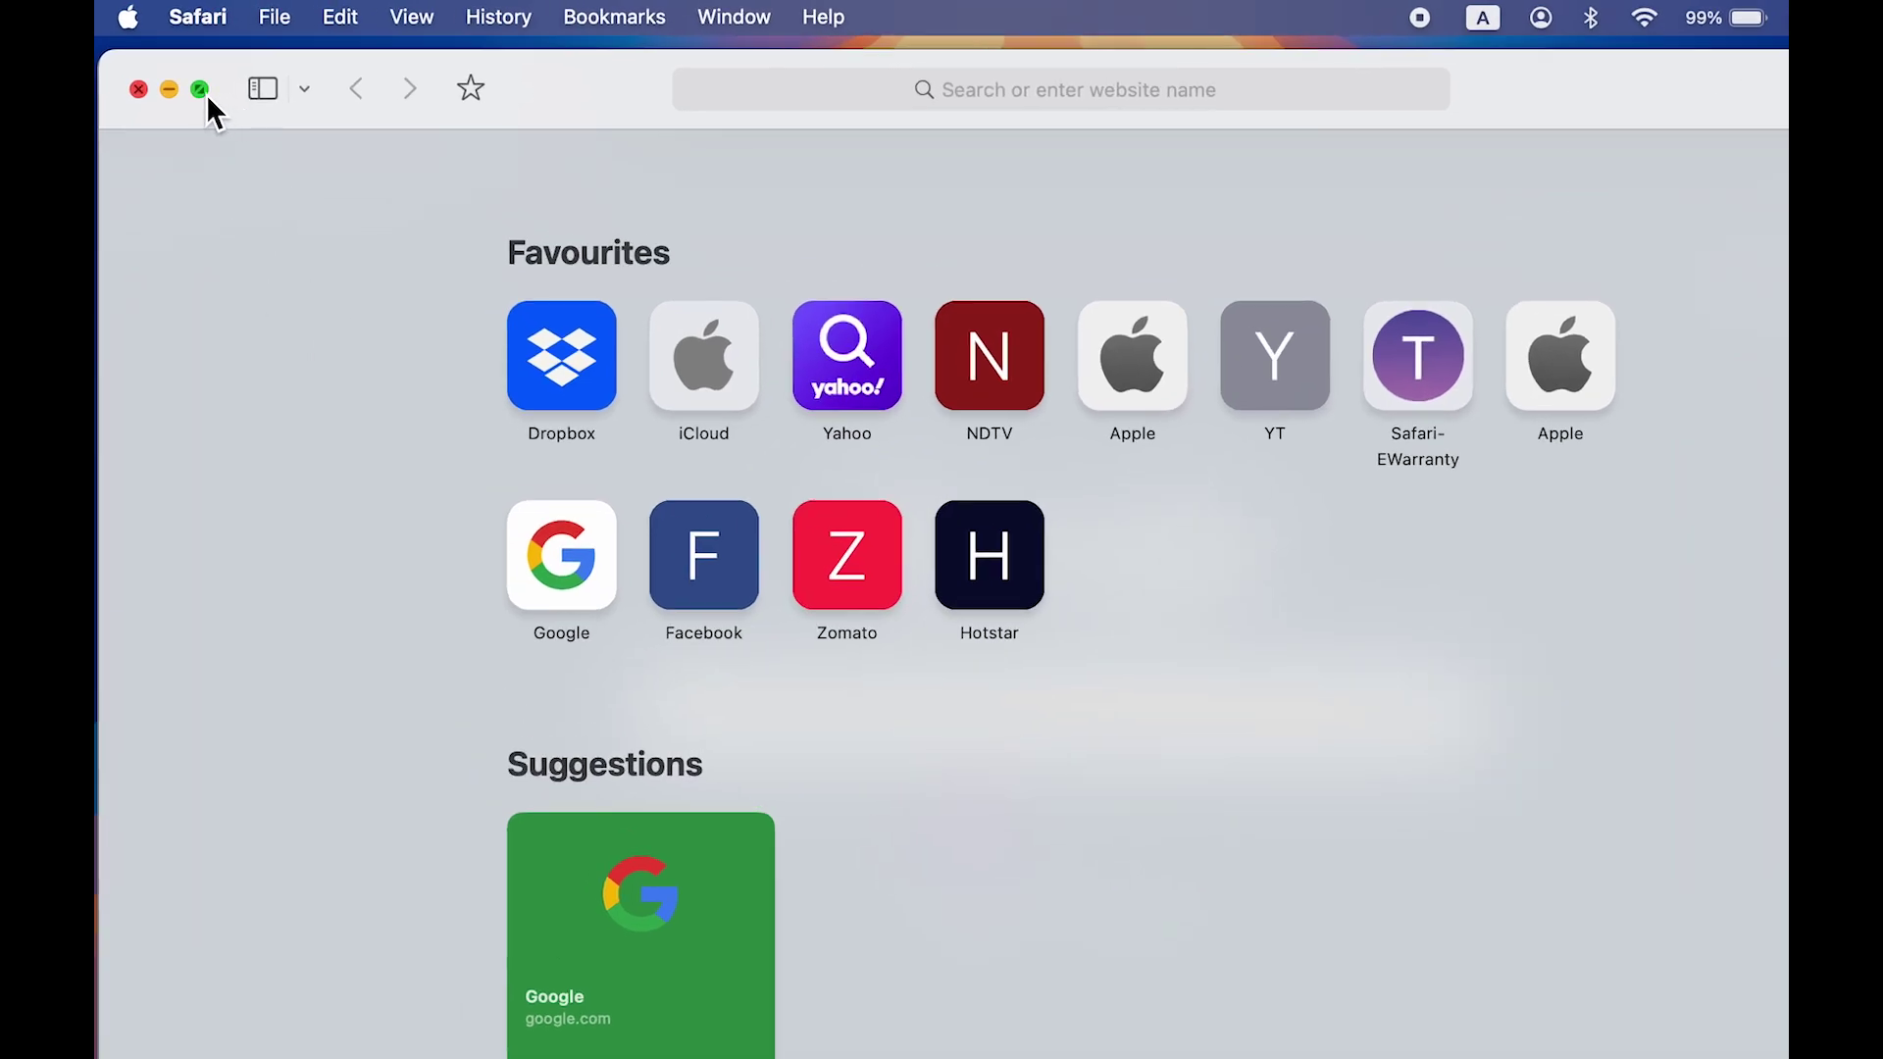
Tile the Safari window to the top half of the screen with Move & Resize > Top.
mouse_move(203, 92)
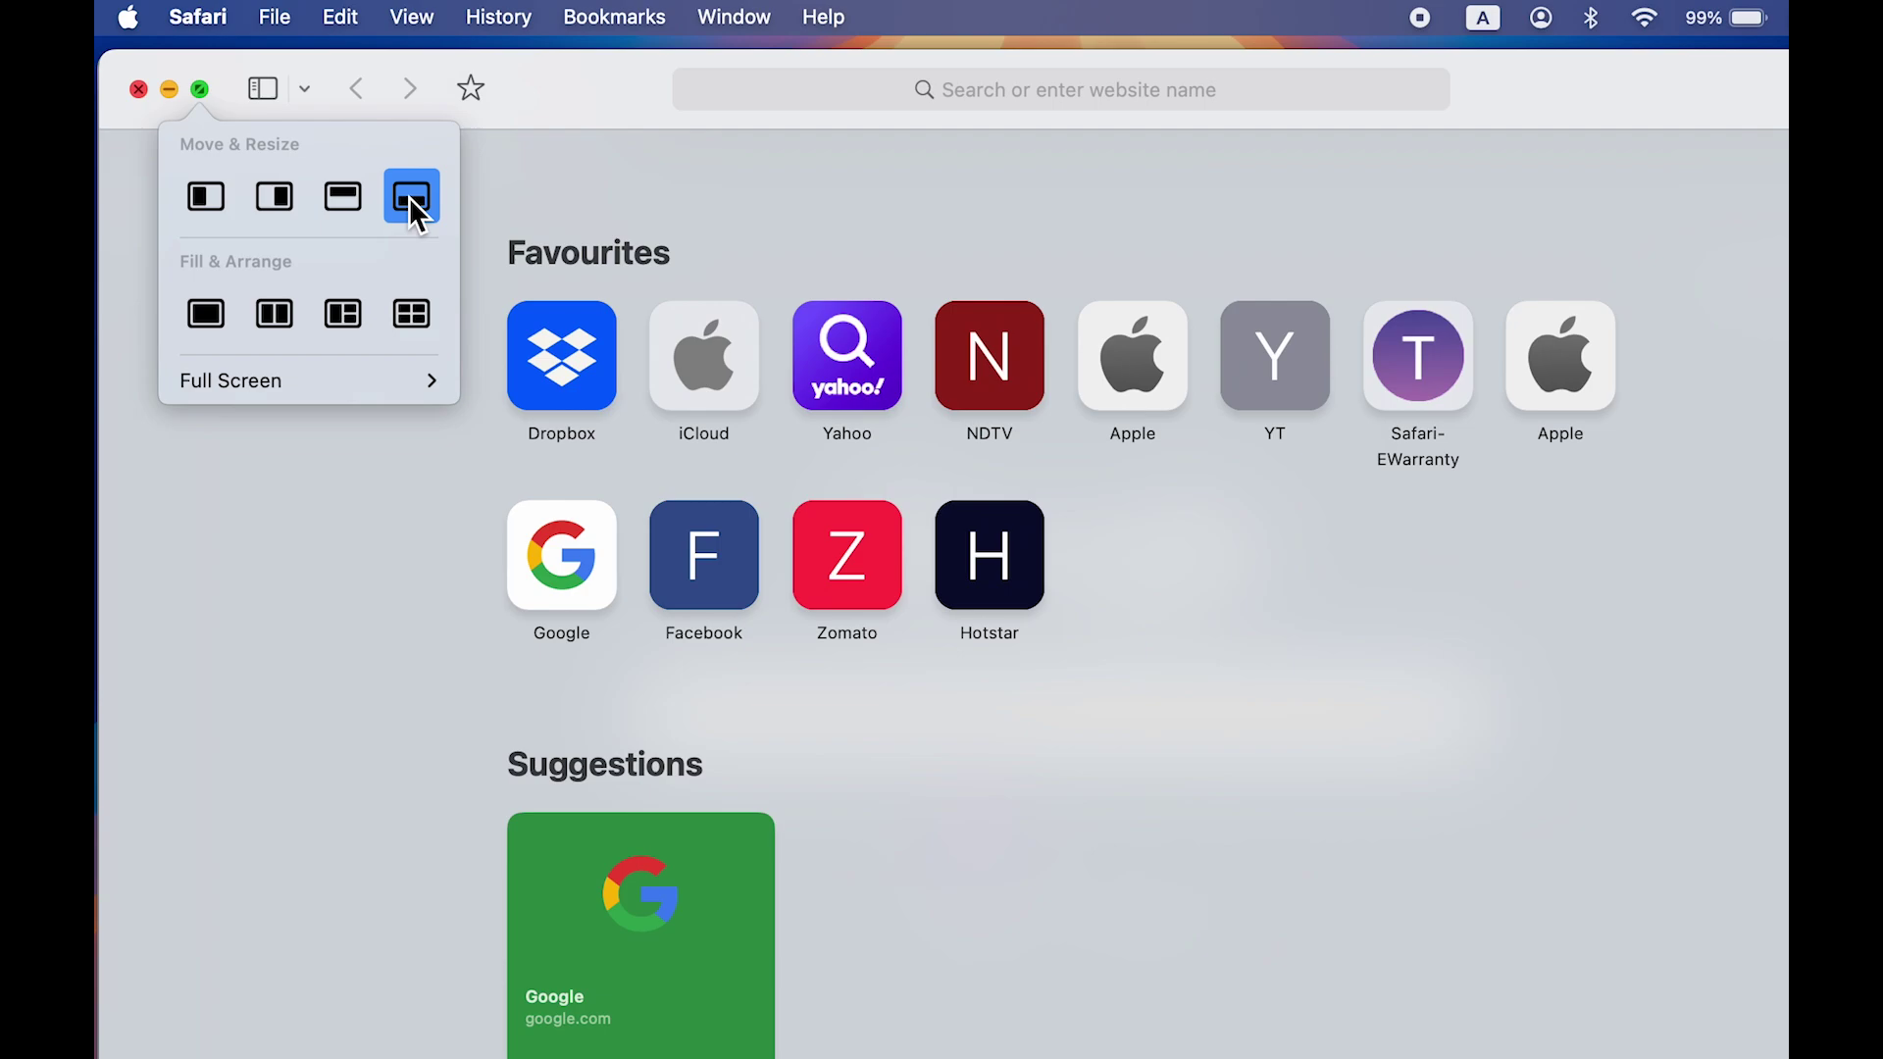
click(356, 194)
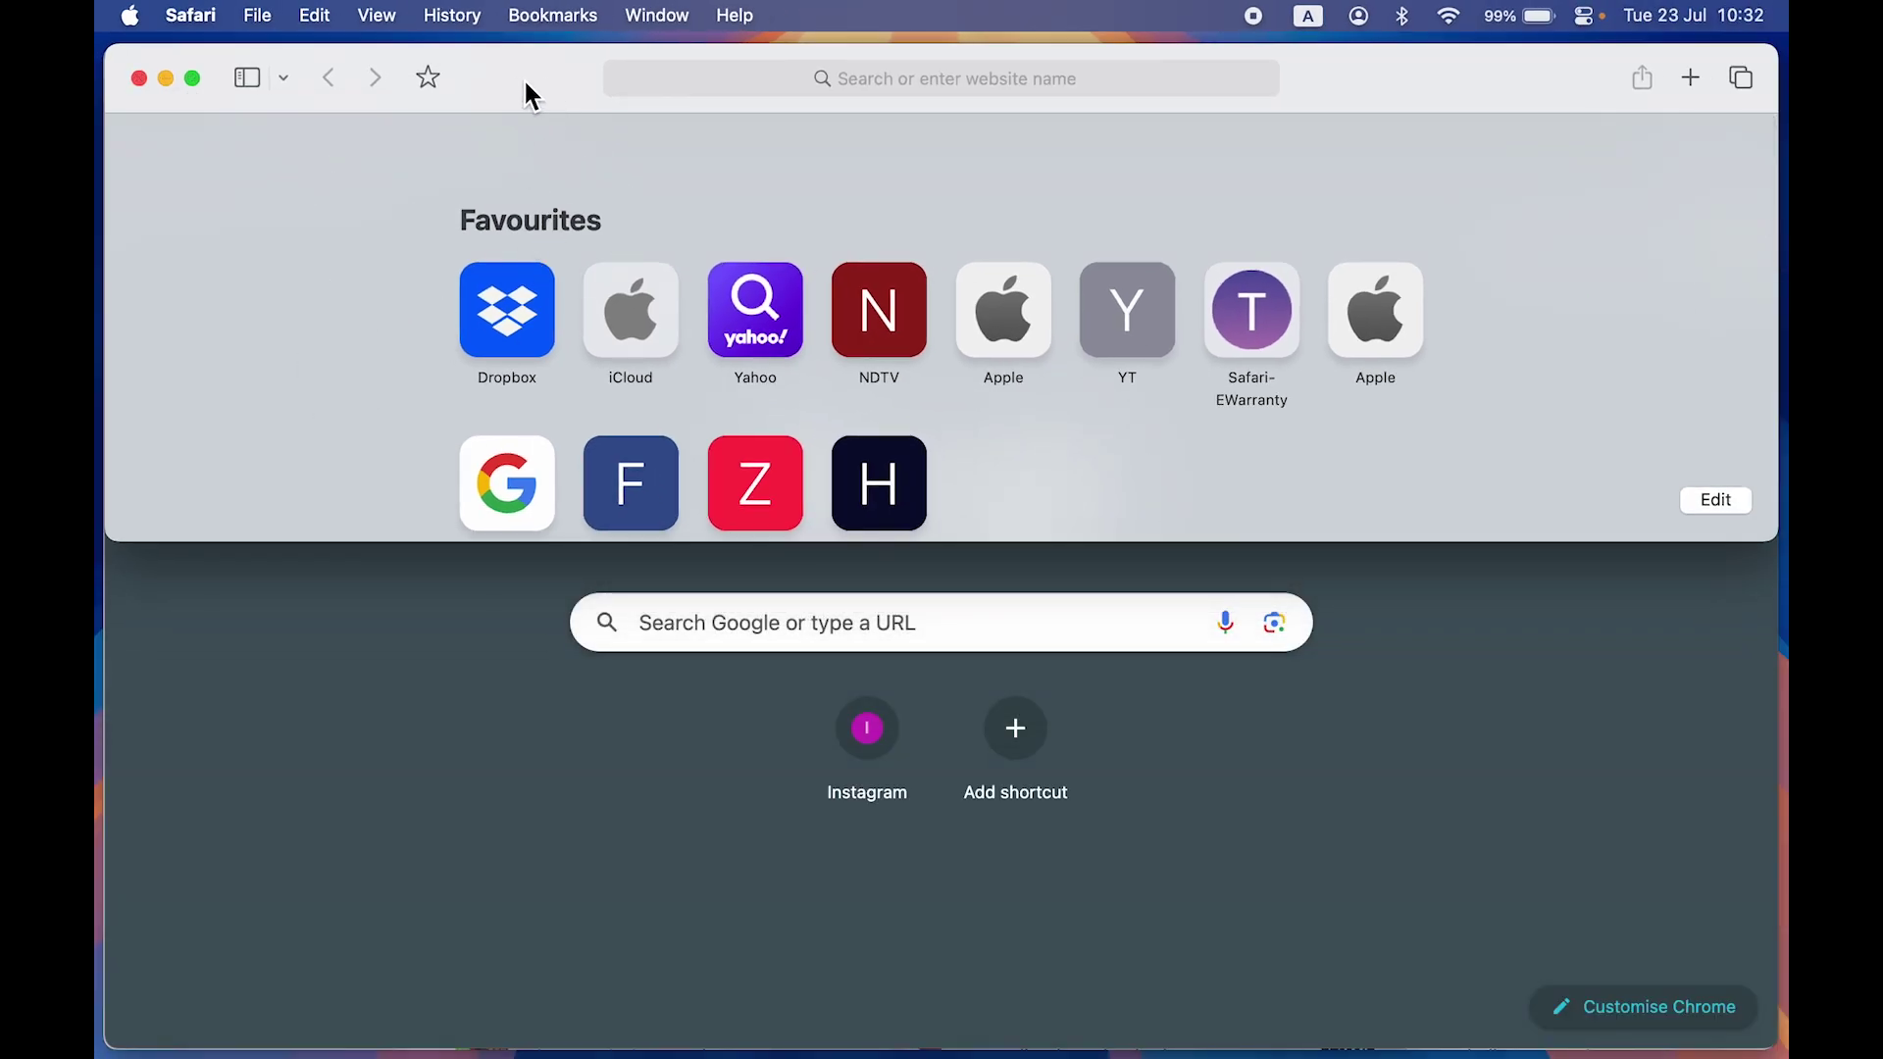
Tile Chrome into the bottom half beneath Safari, then drag its edge up to make it taller.
click(325, 729)
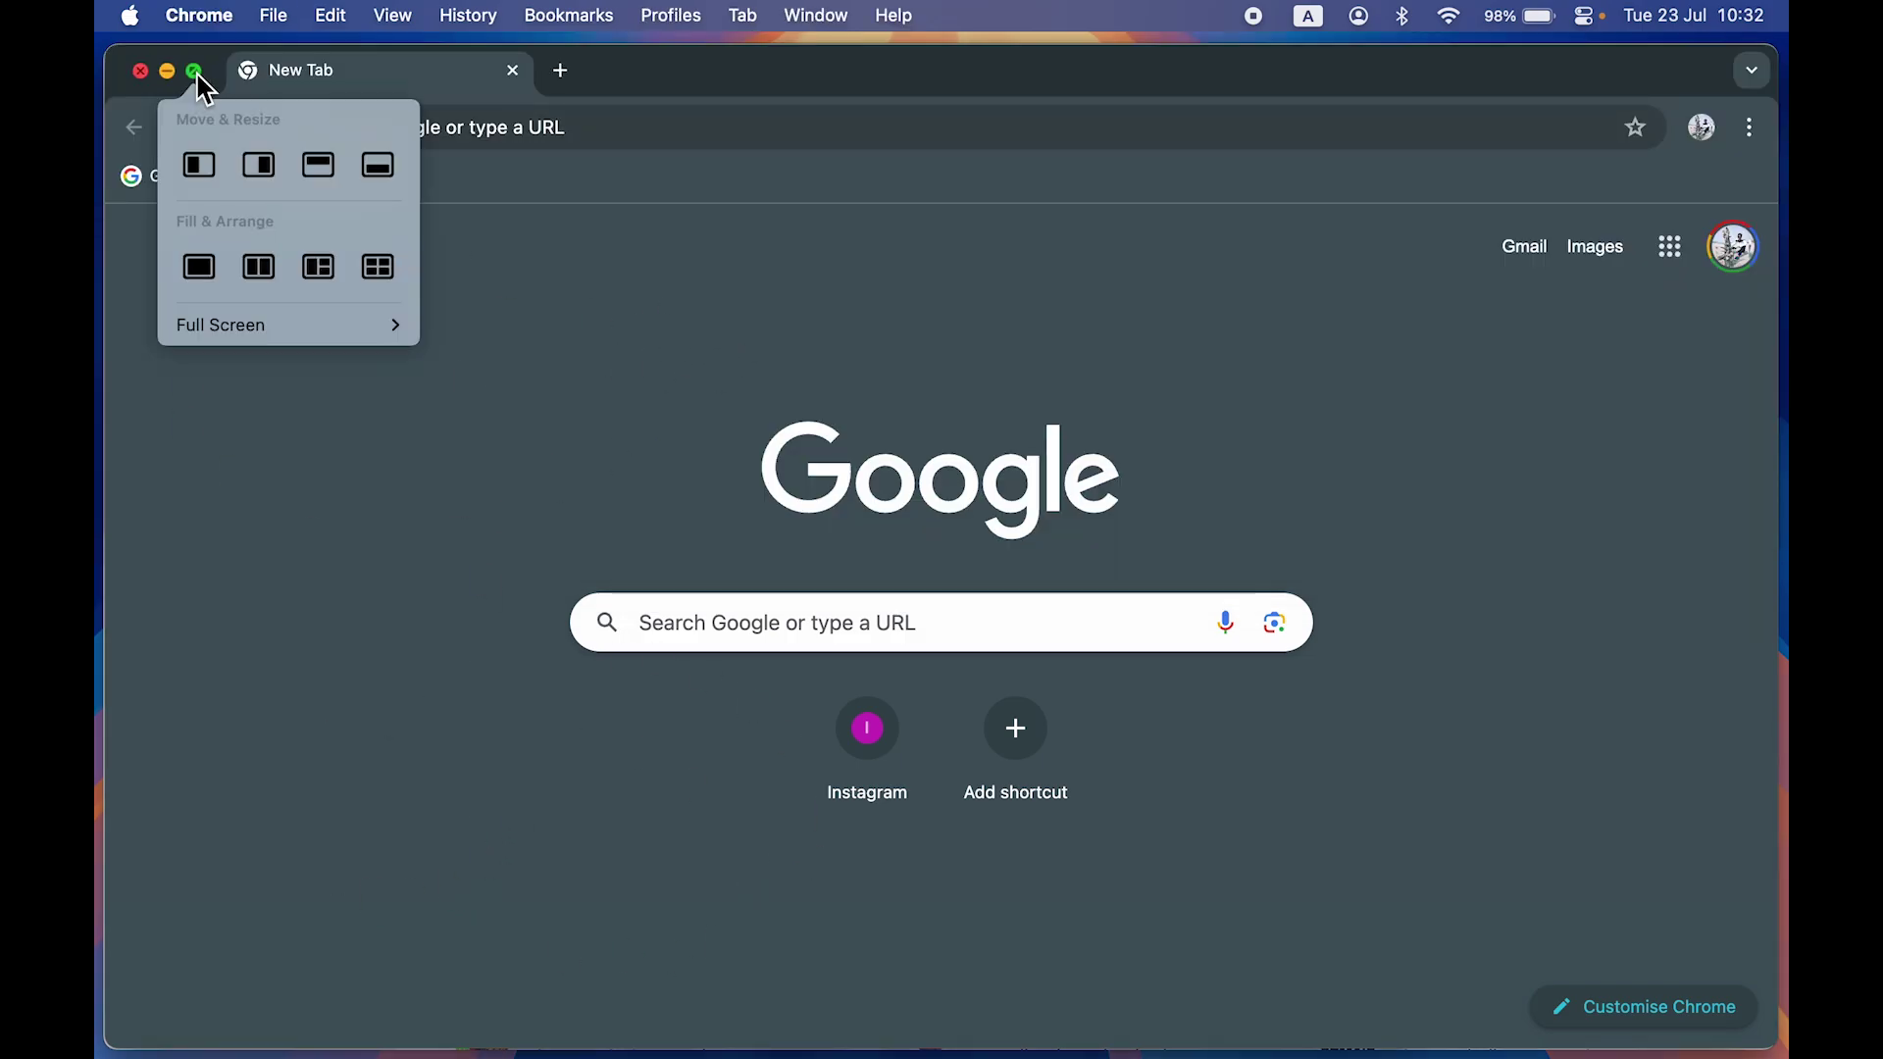
click(390, 184)
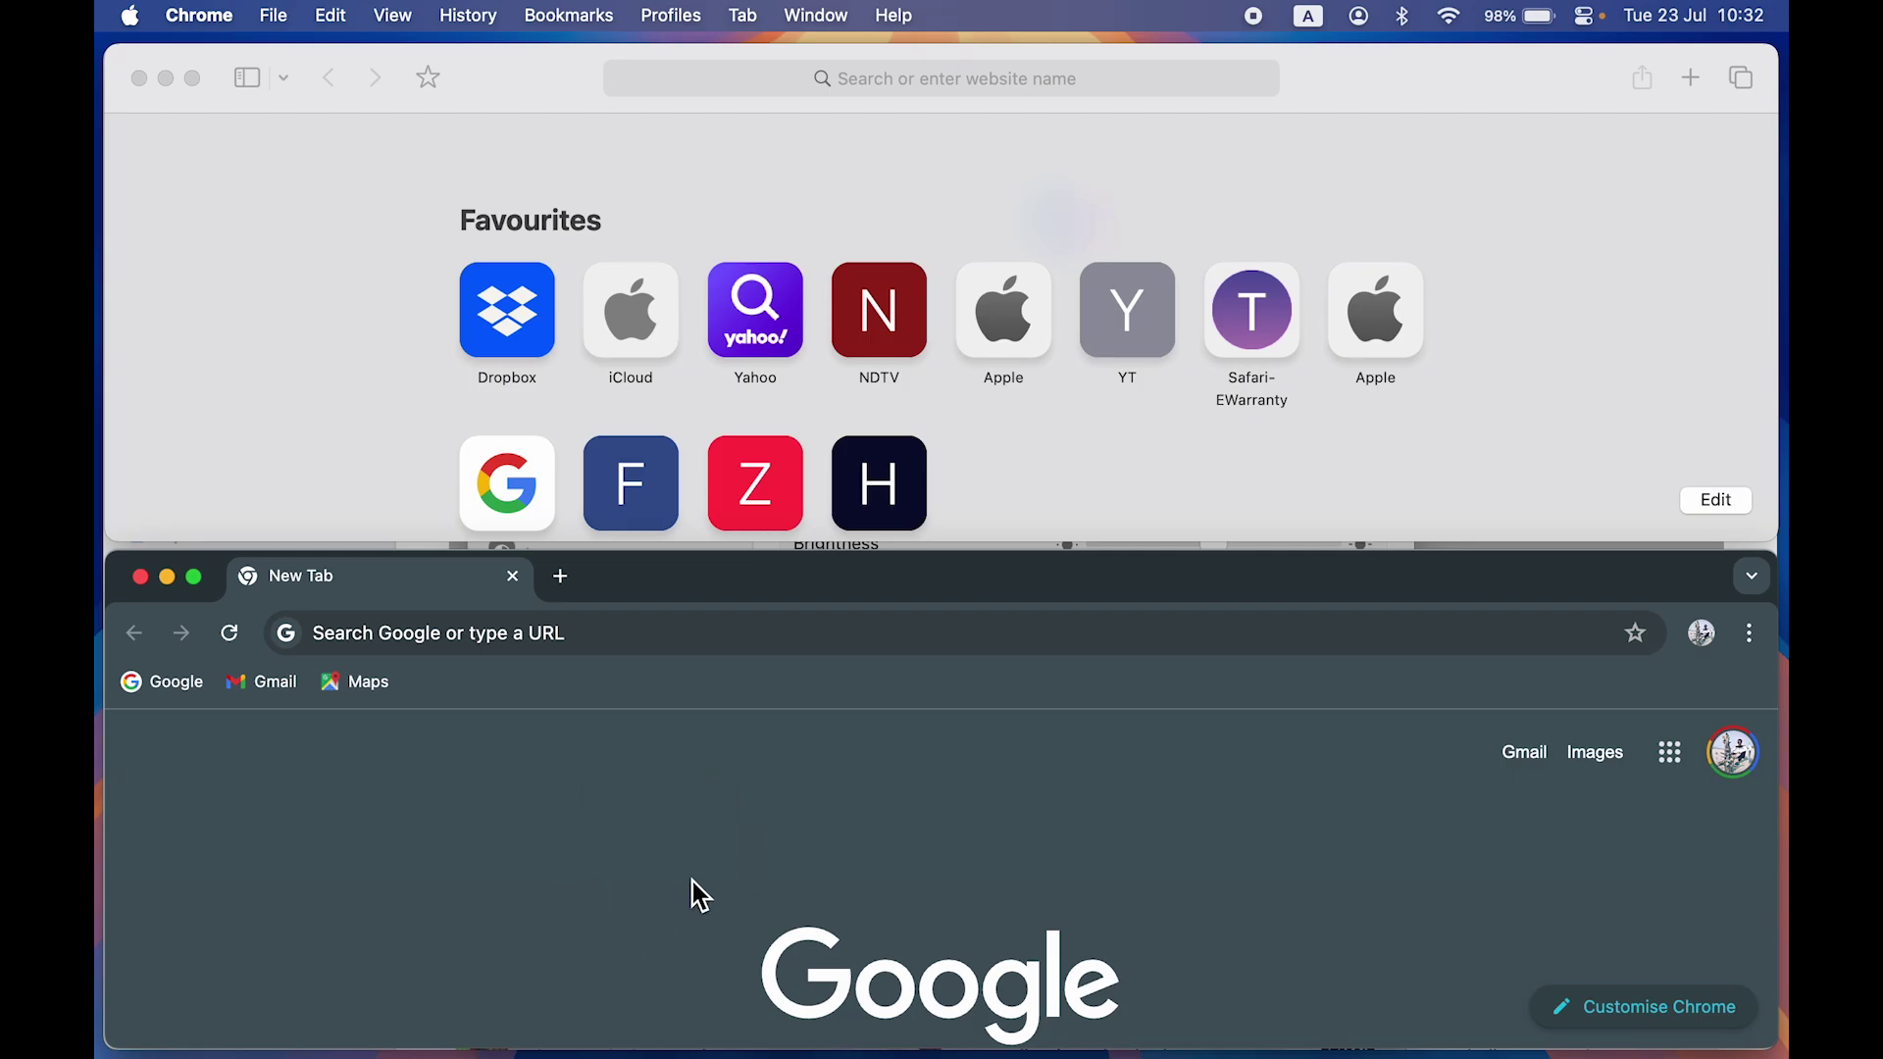
scroll(995, 438, down, 10)
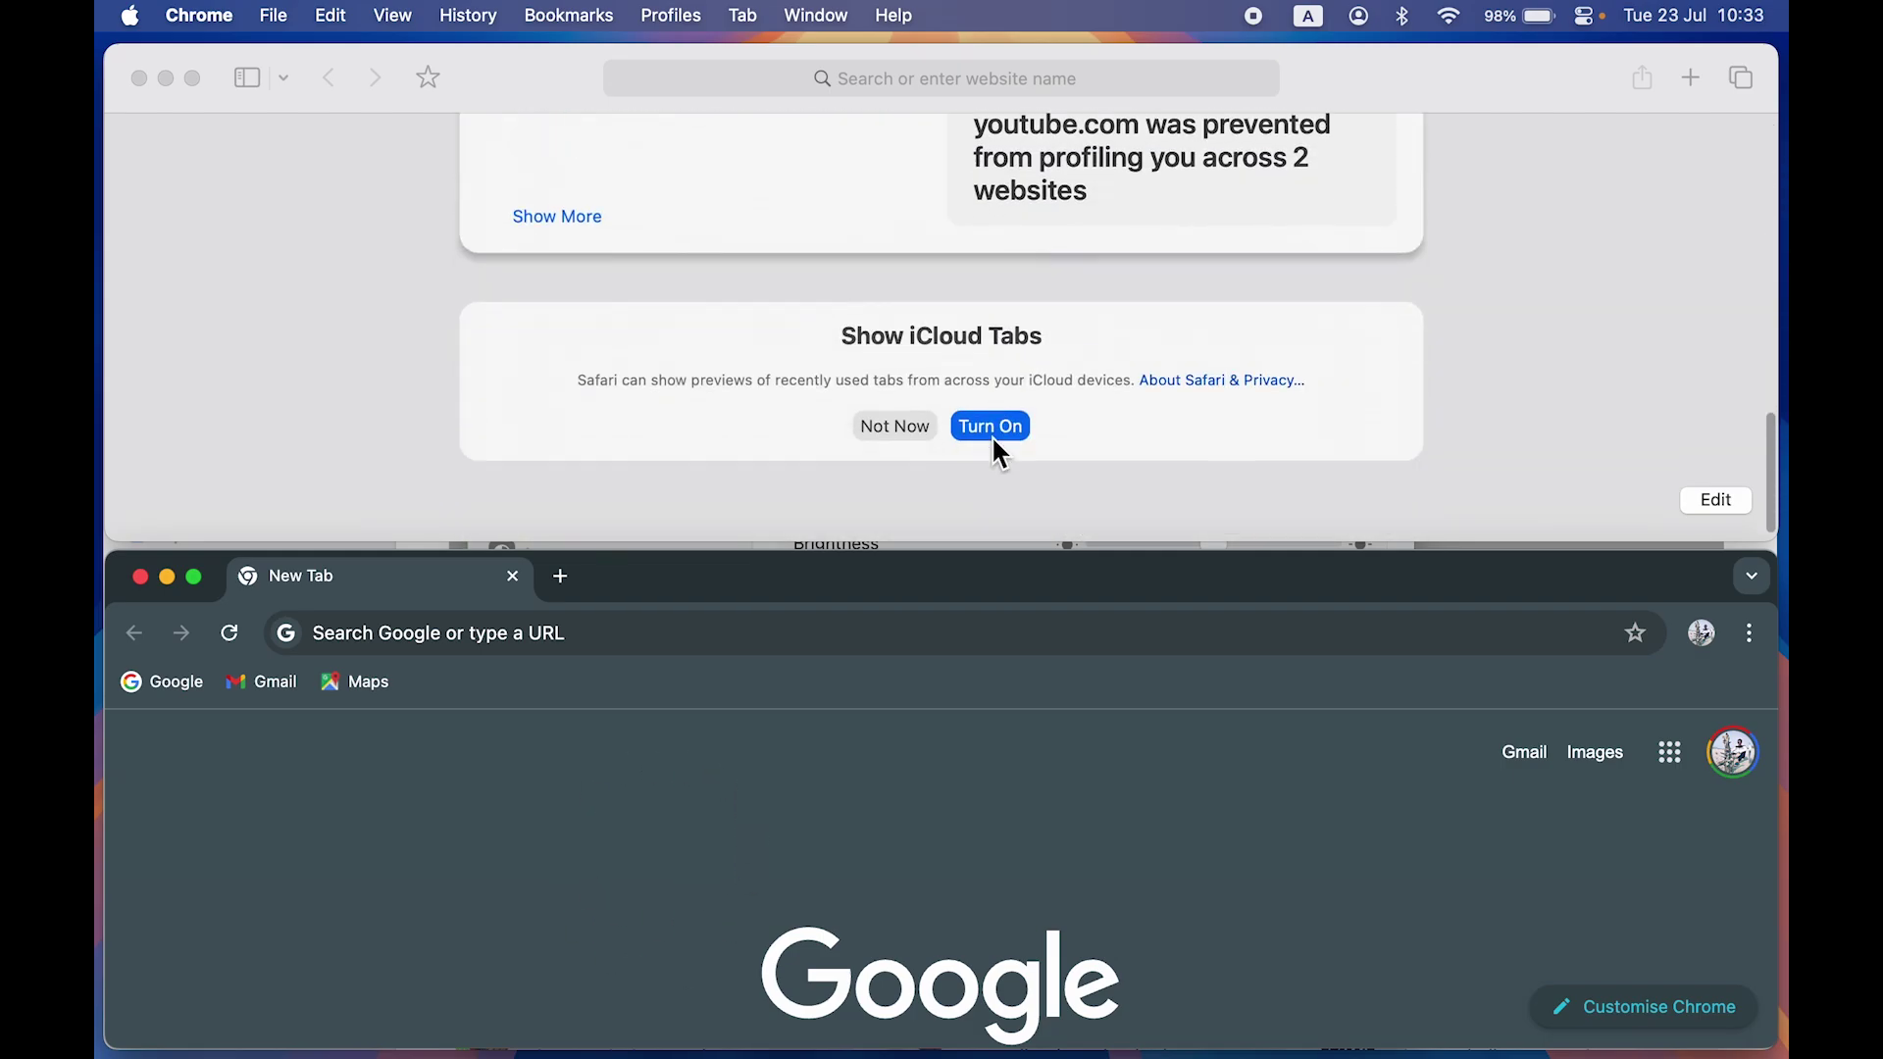
scroll(992, 436, up, 10)
scroll(879, 849, down, 5)
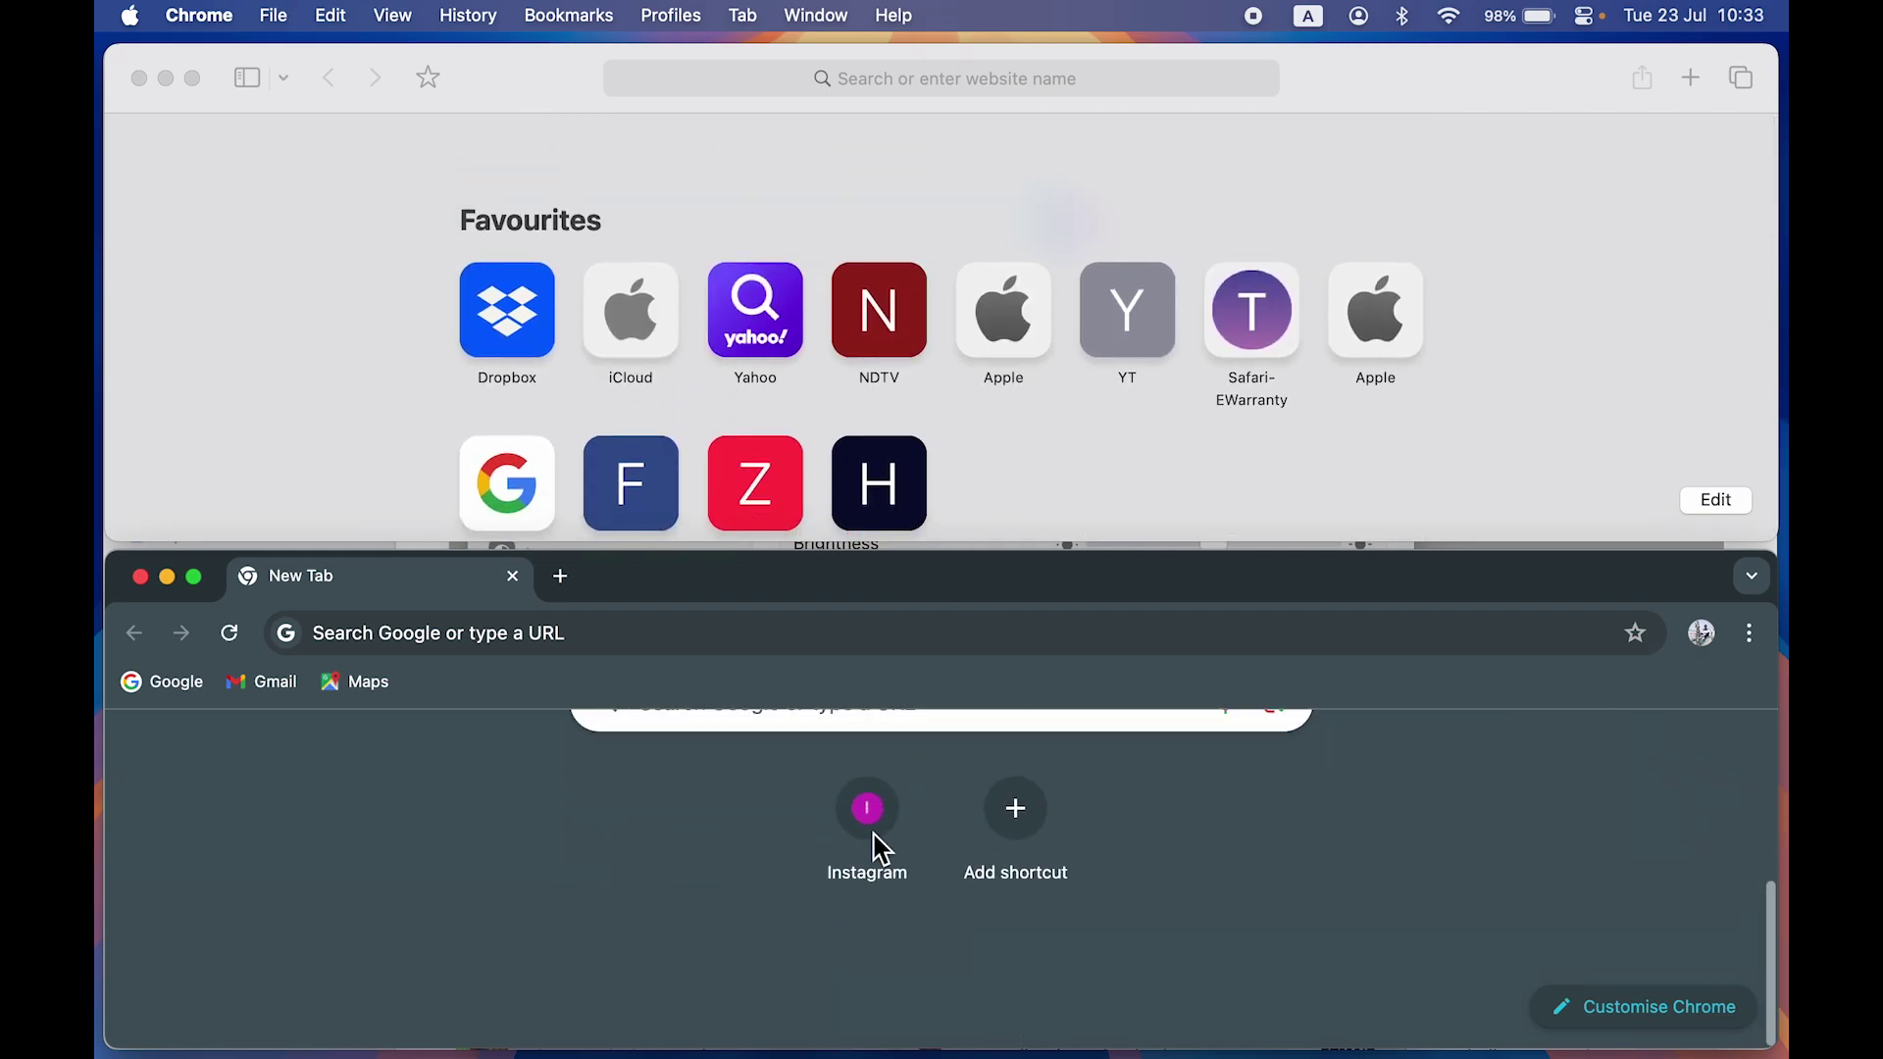
scroll(878, 847, up, 8)
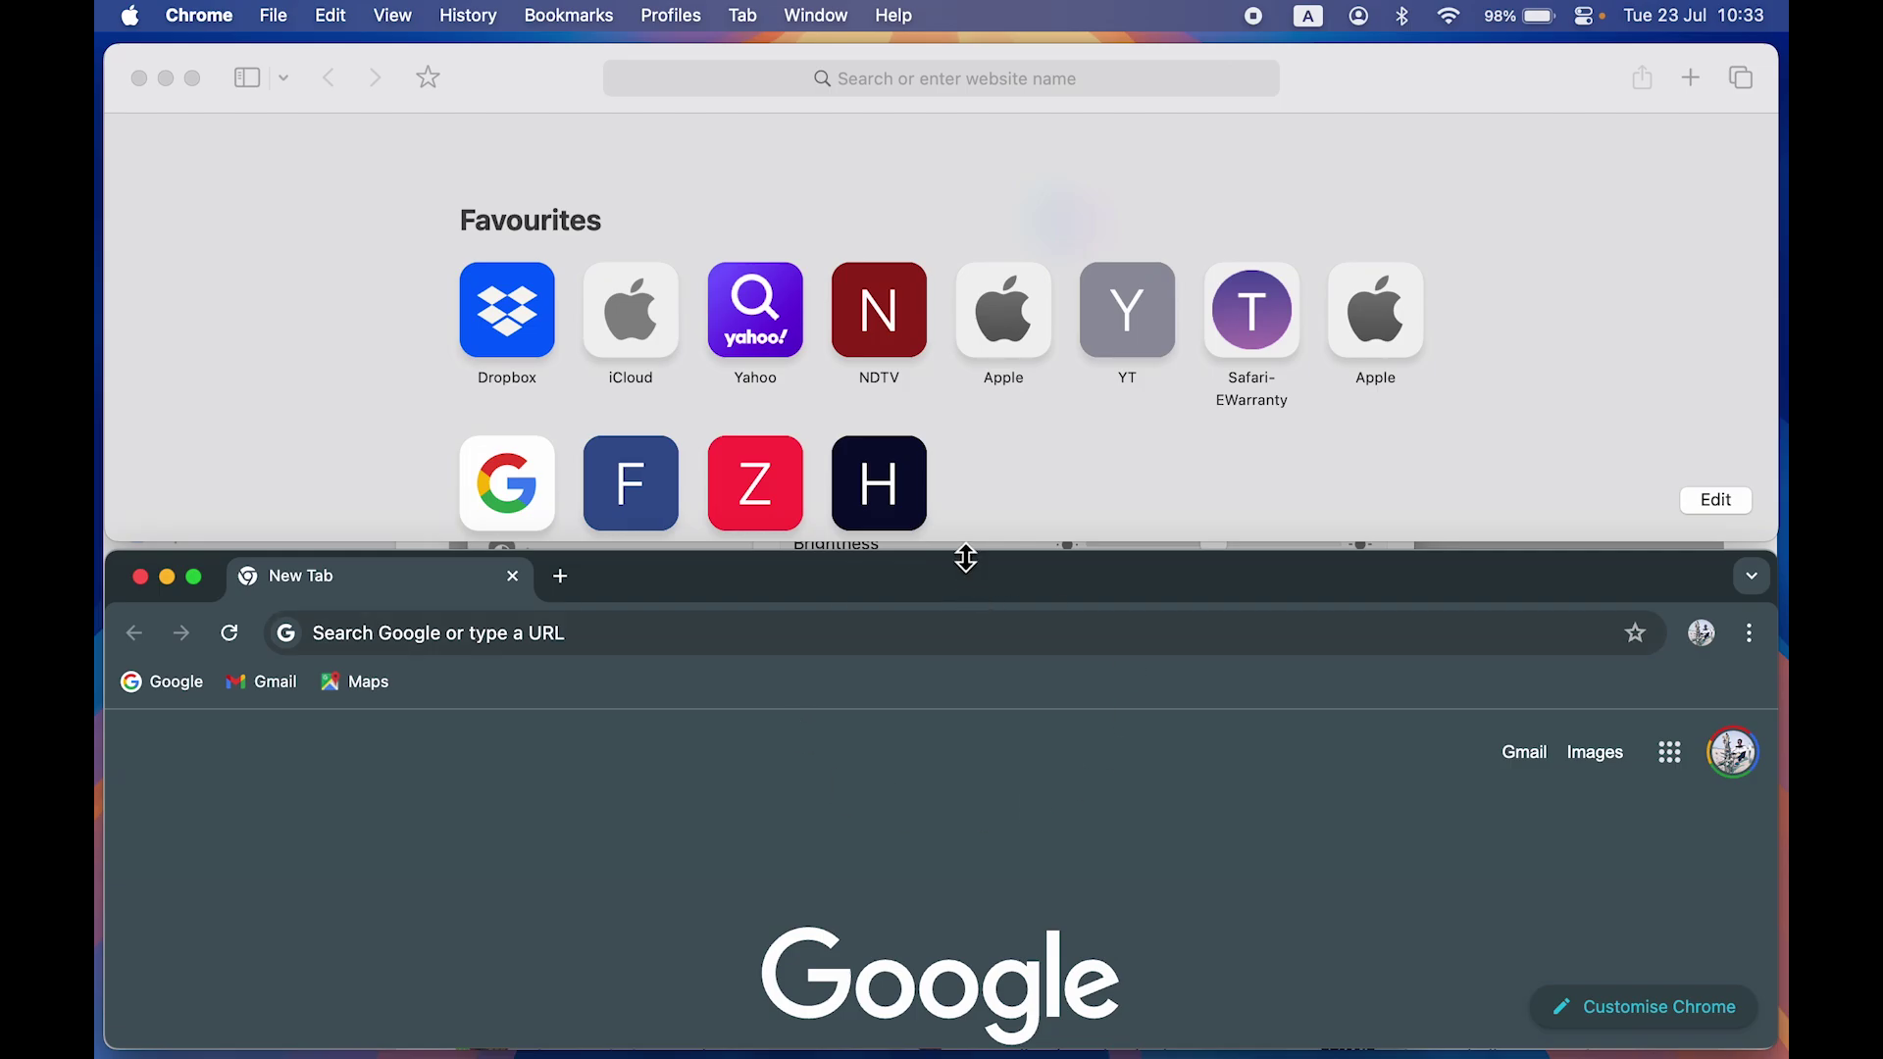
drag(967, 557, 975, 496)
Raise Safari, lengthen its window to show the favourite labels, then set it to Fill the screen.
click(547, 88)
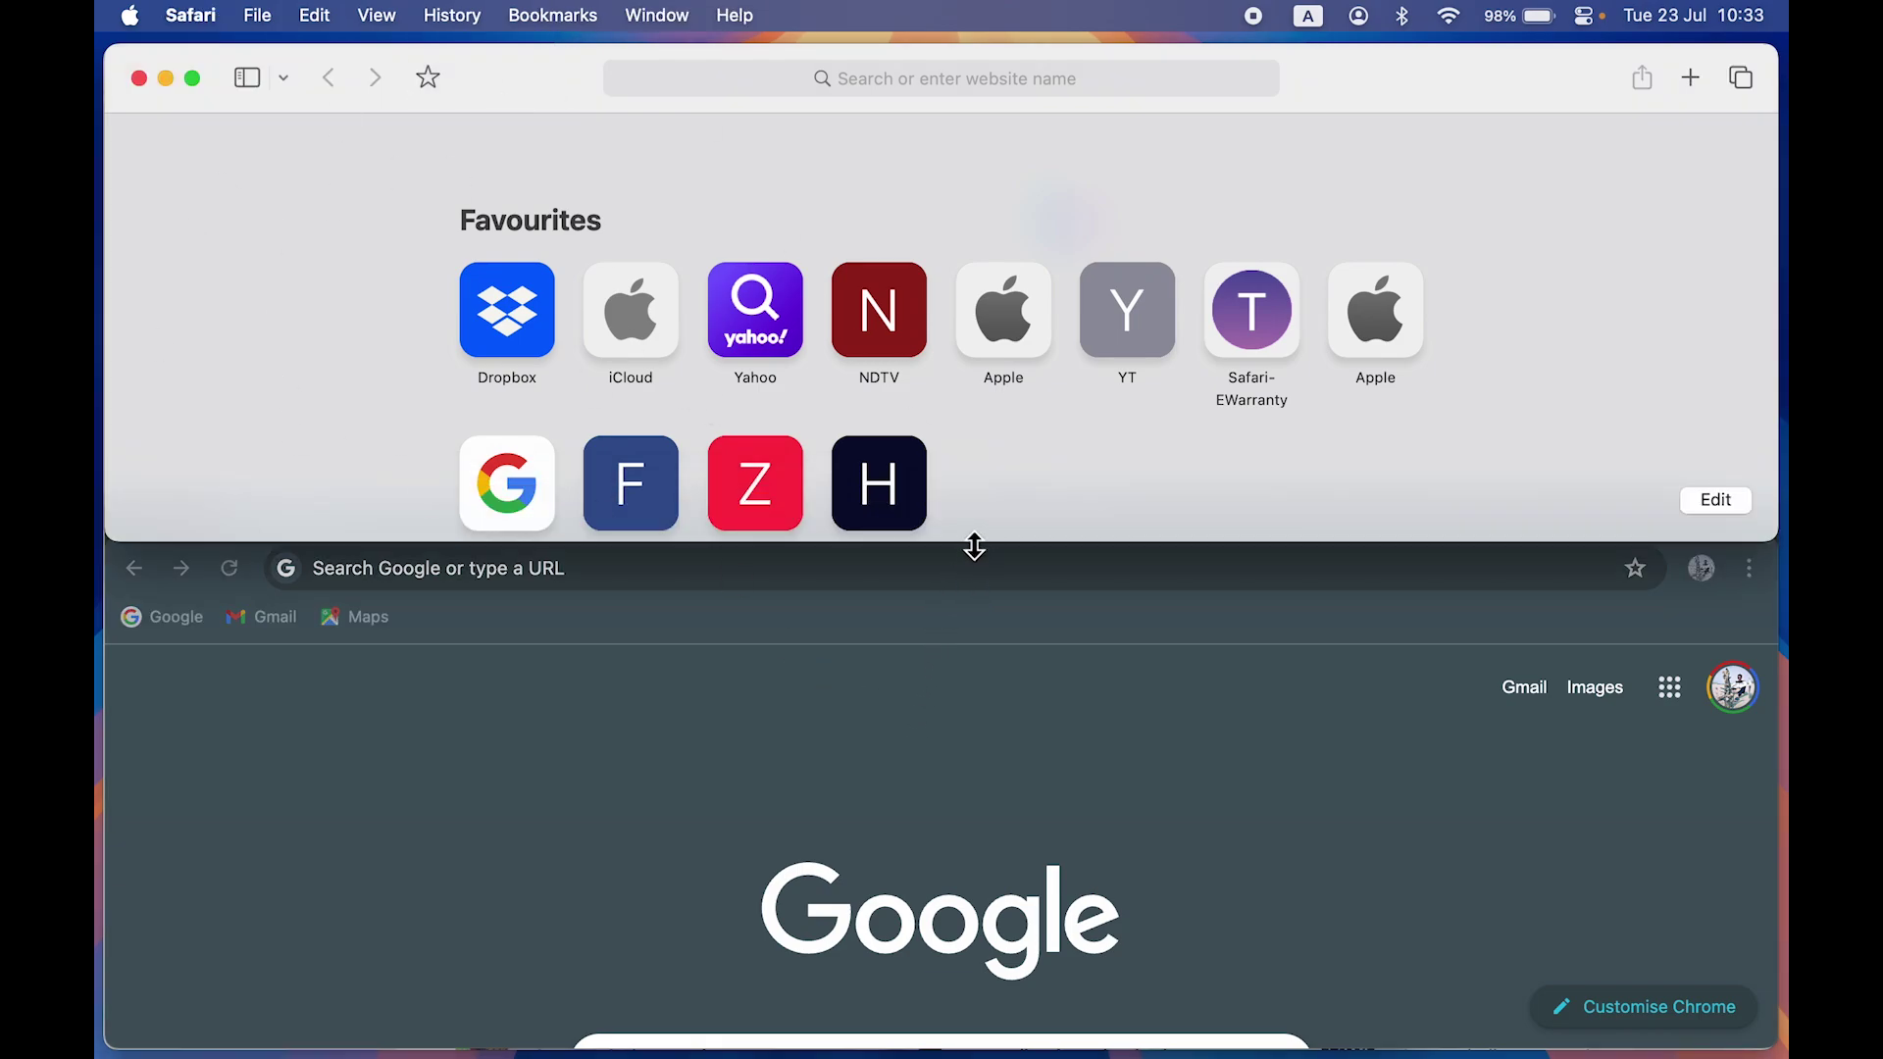
drag(969, 542, 971, 490)
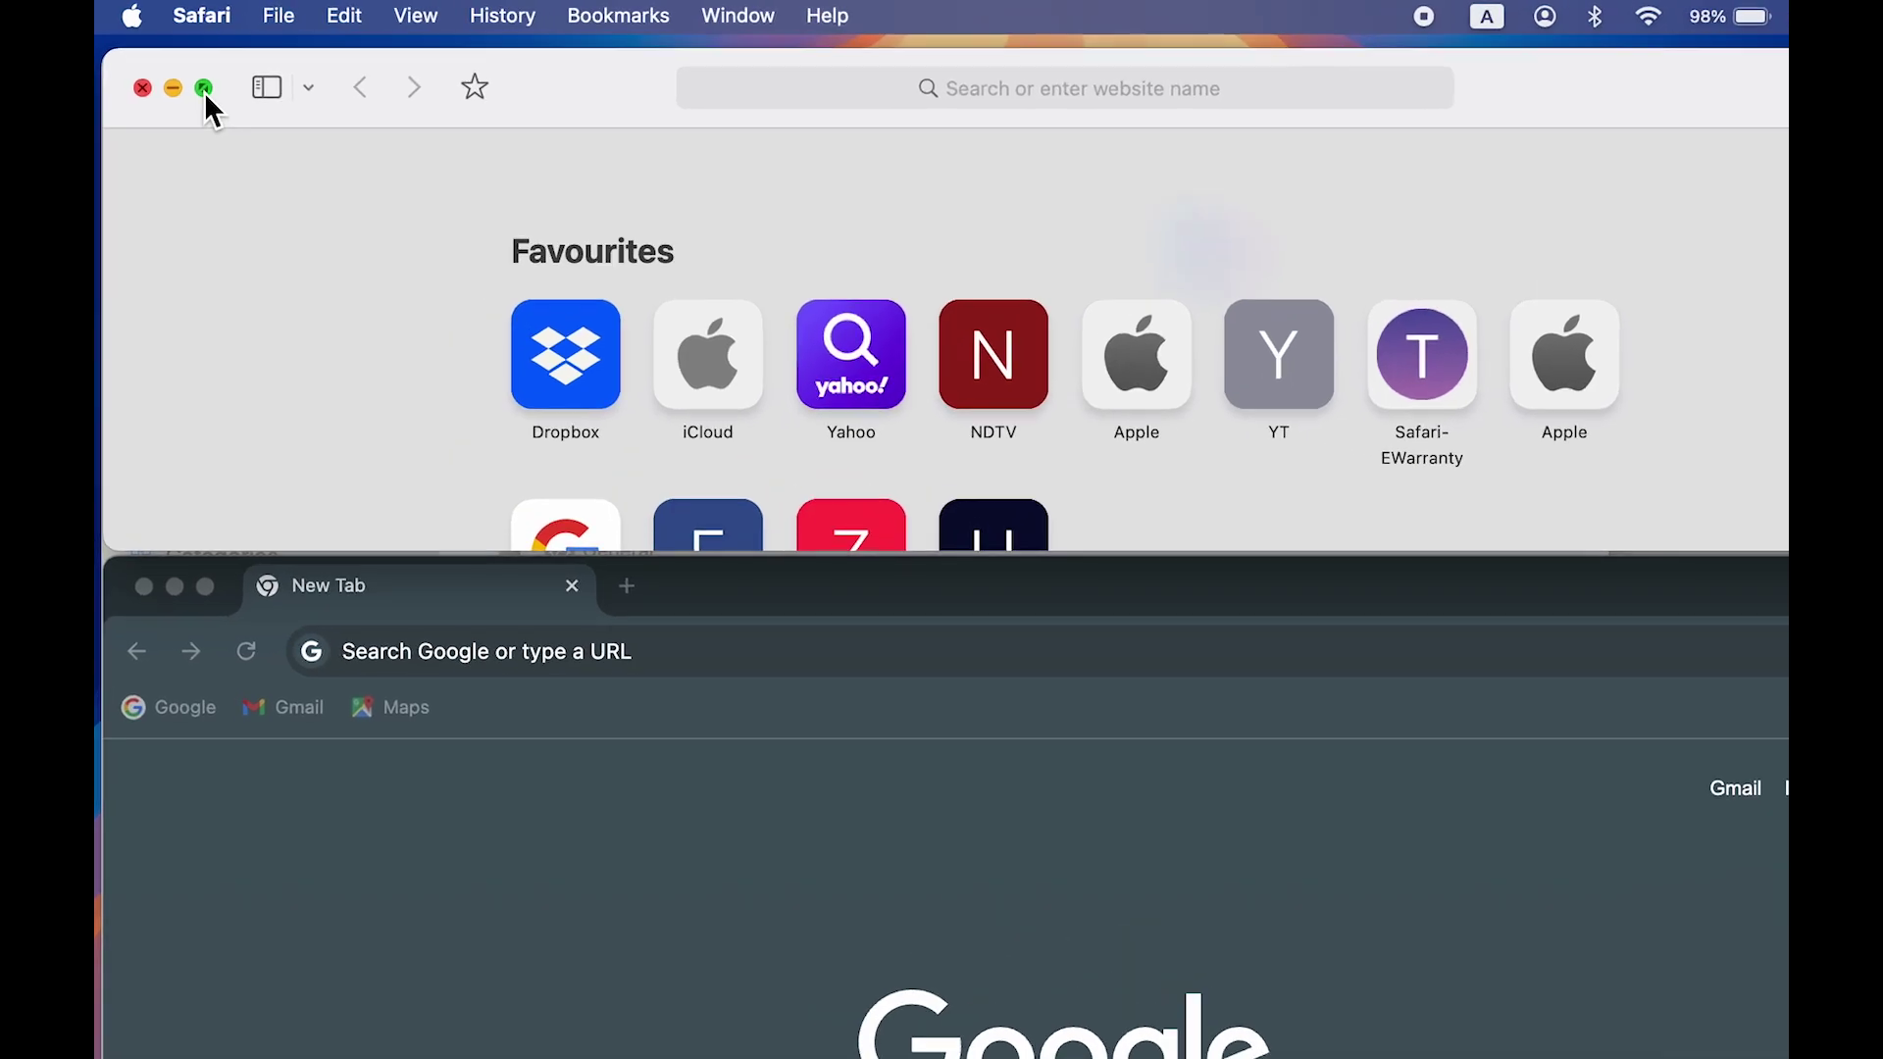
mouse_move(193, 84)
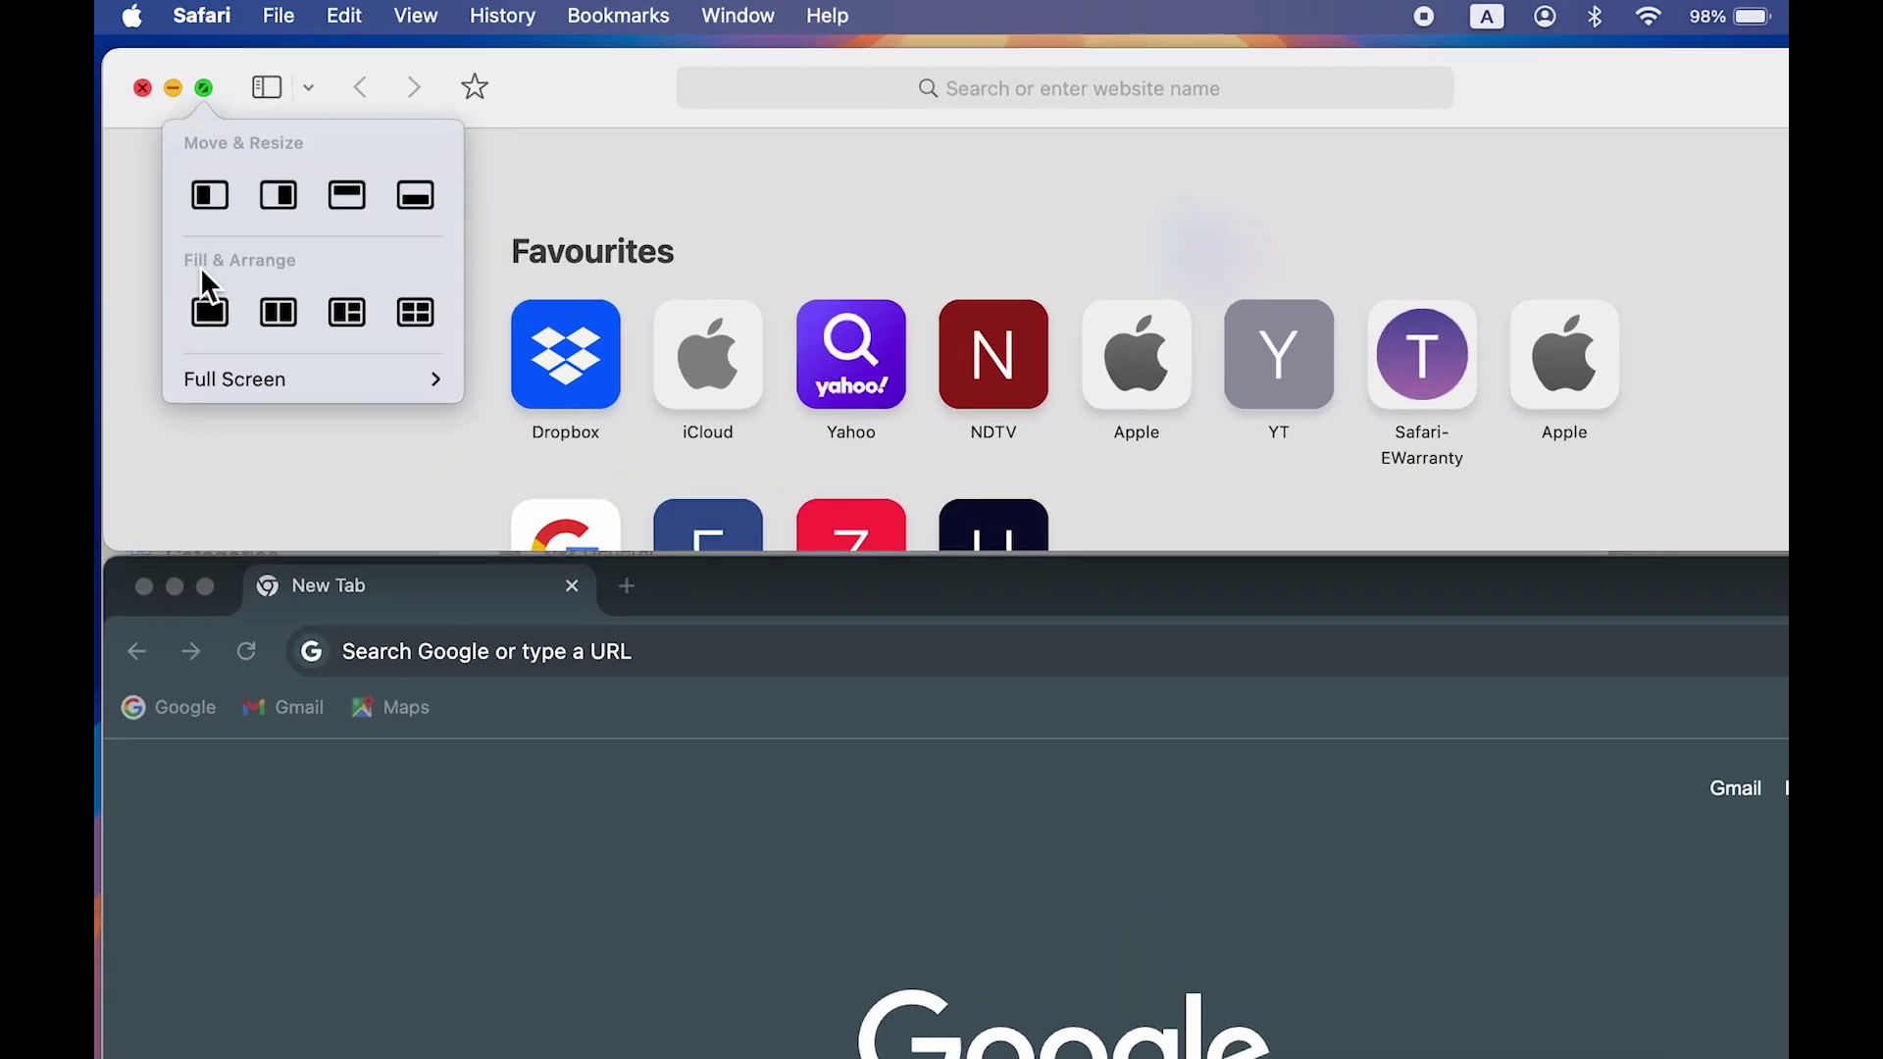
click(199, 312)
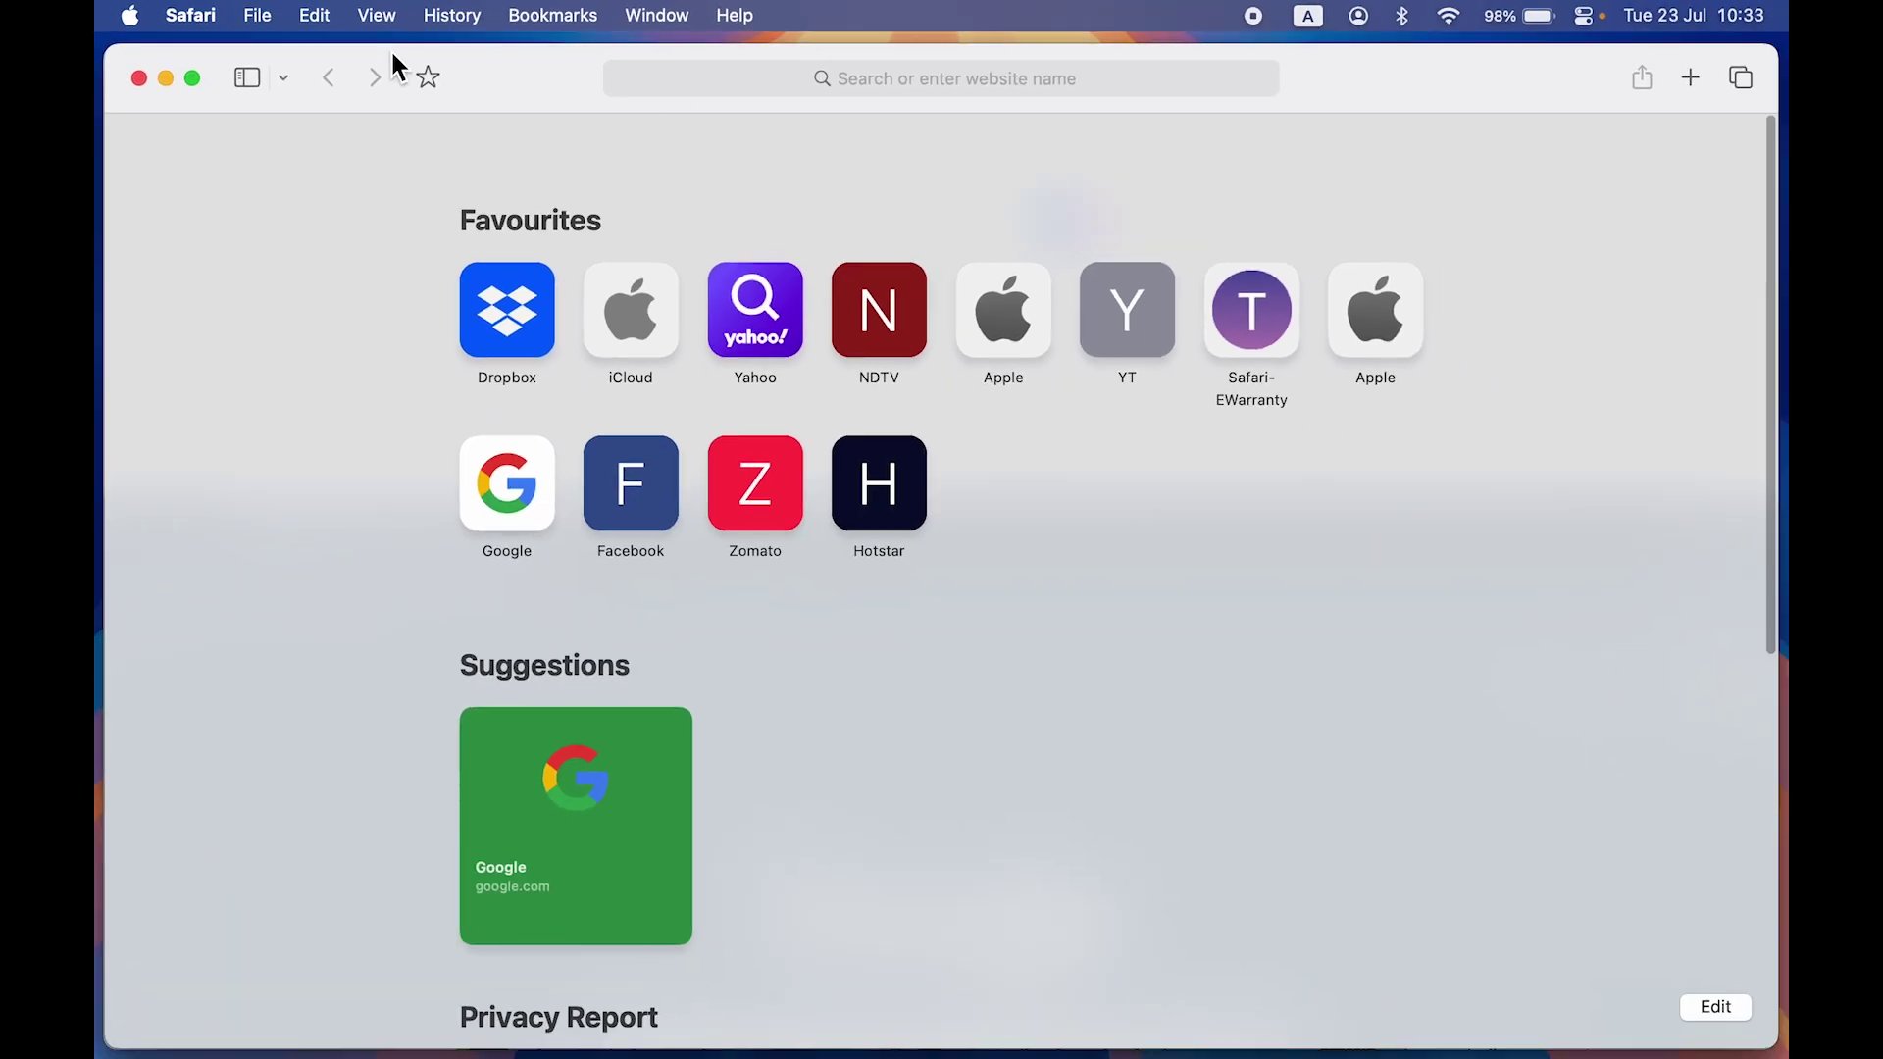
Pick Chrome from Mission Control and make its window Fill the screen.
mouse_move(101, 12)
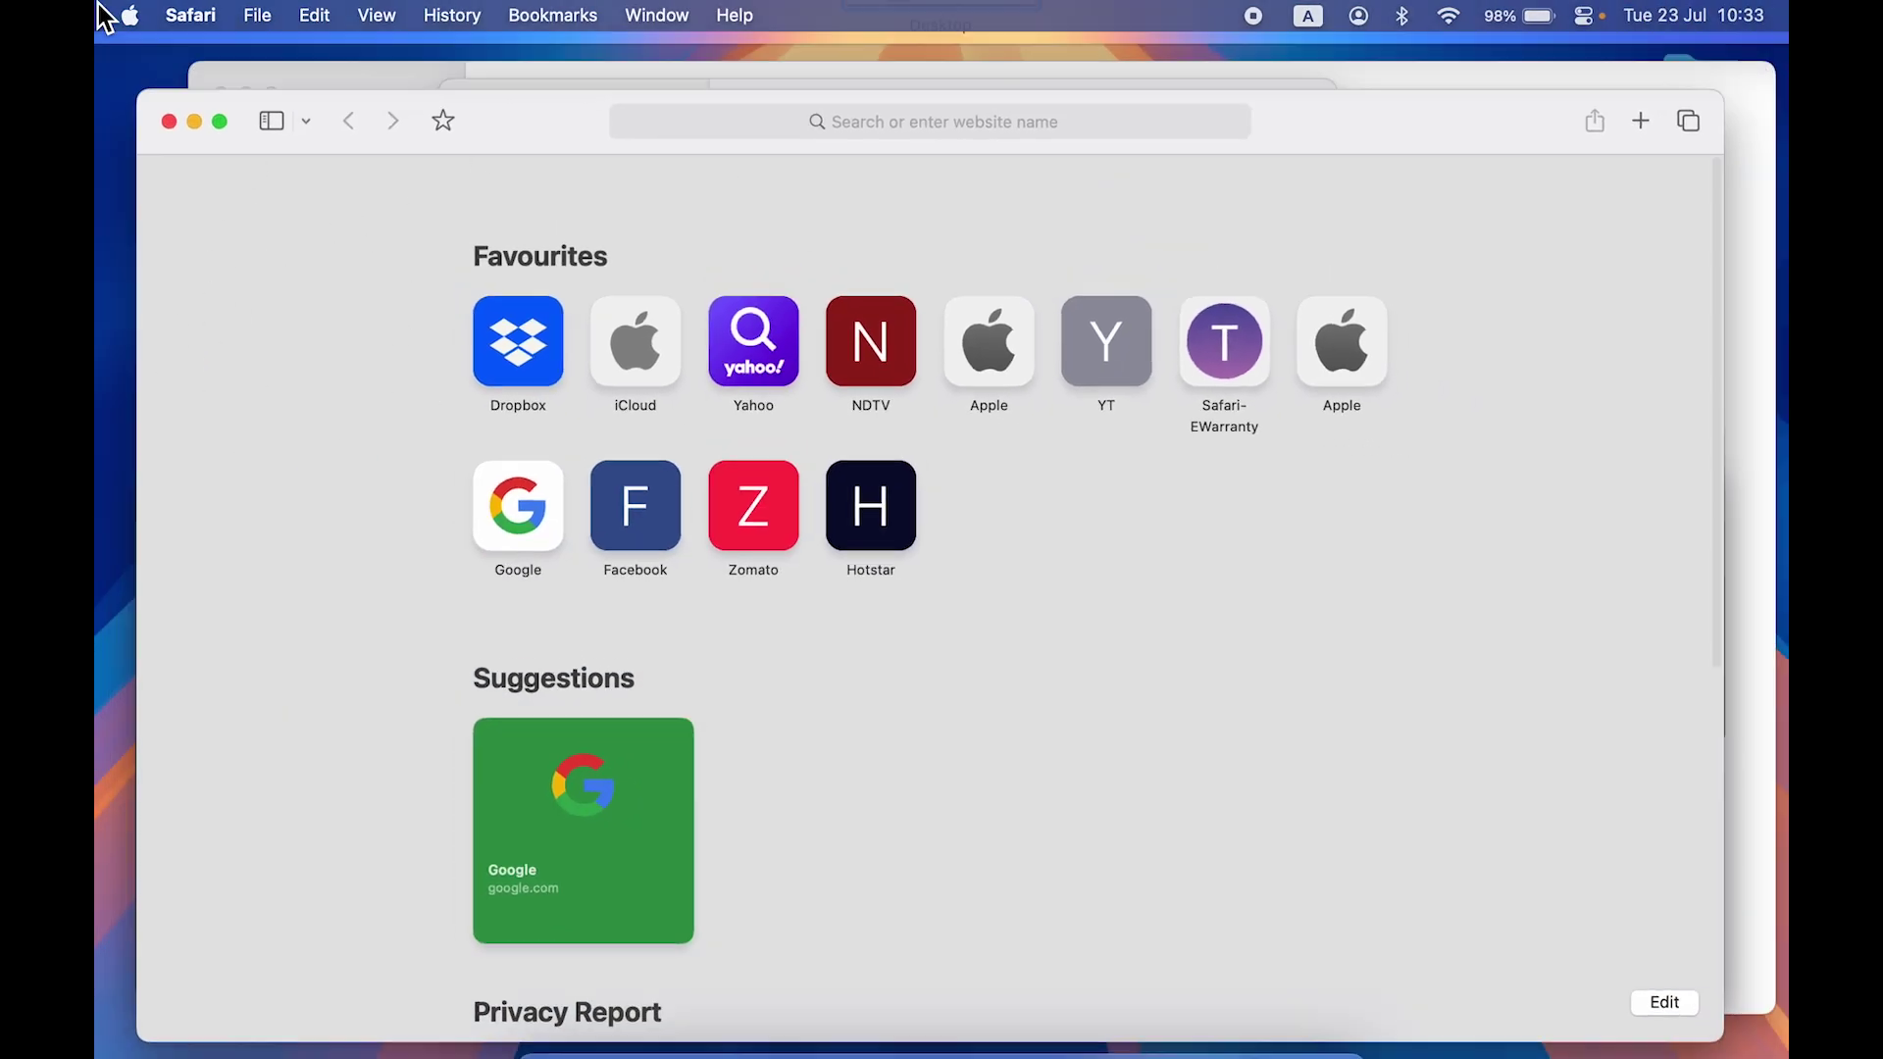
click(651, 362)
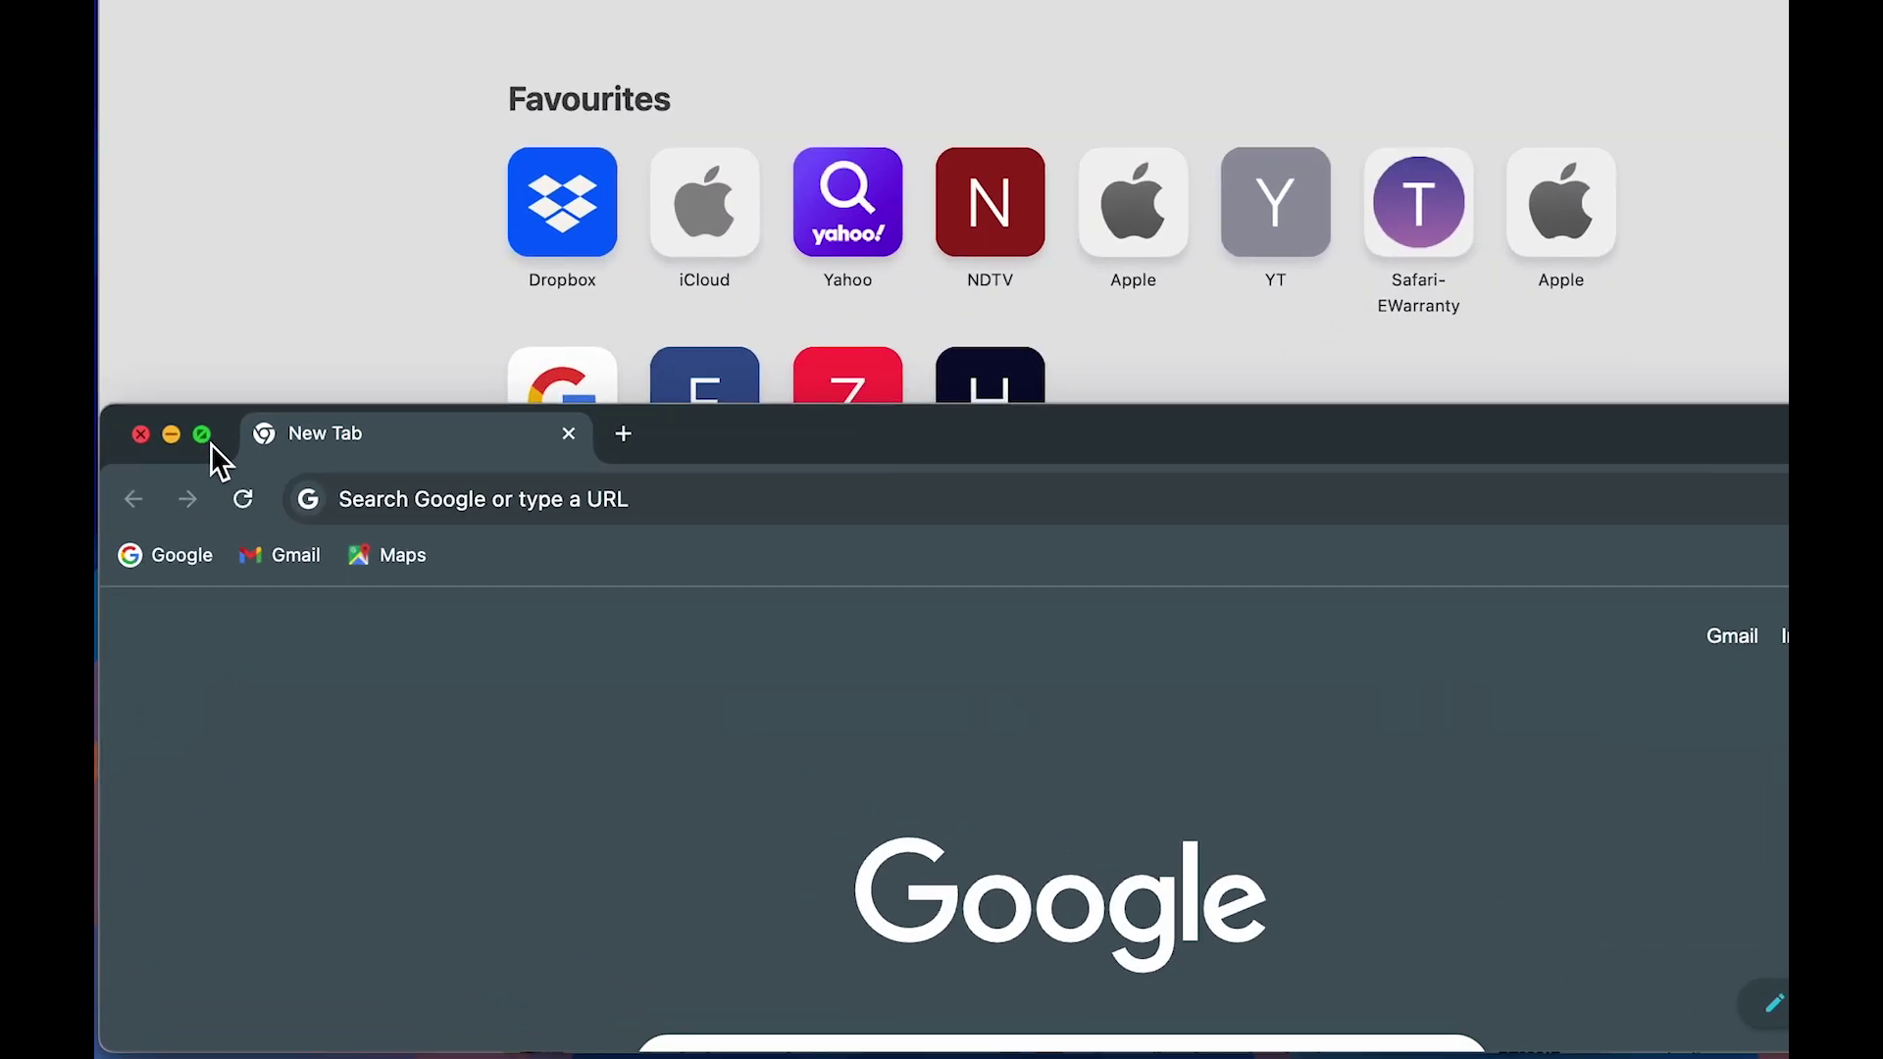
mouse_move(196, 515)
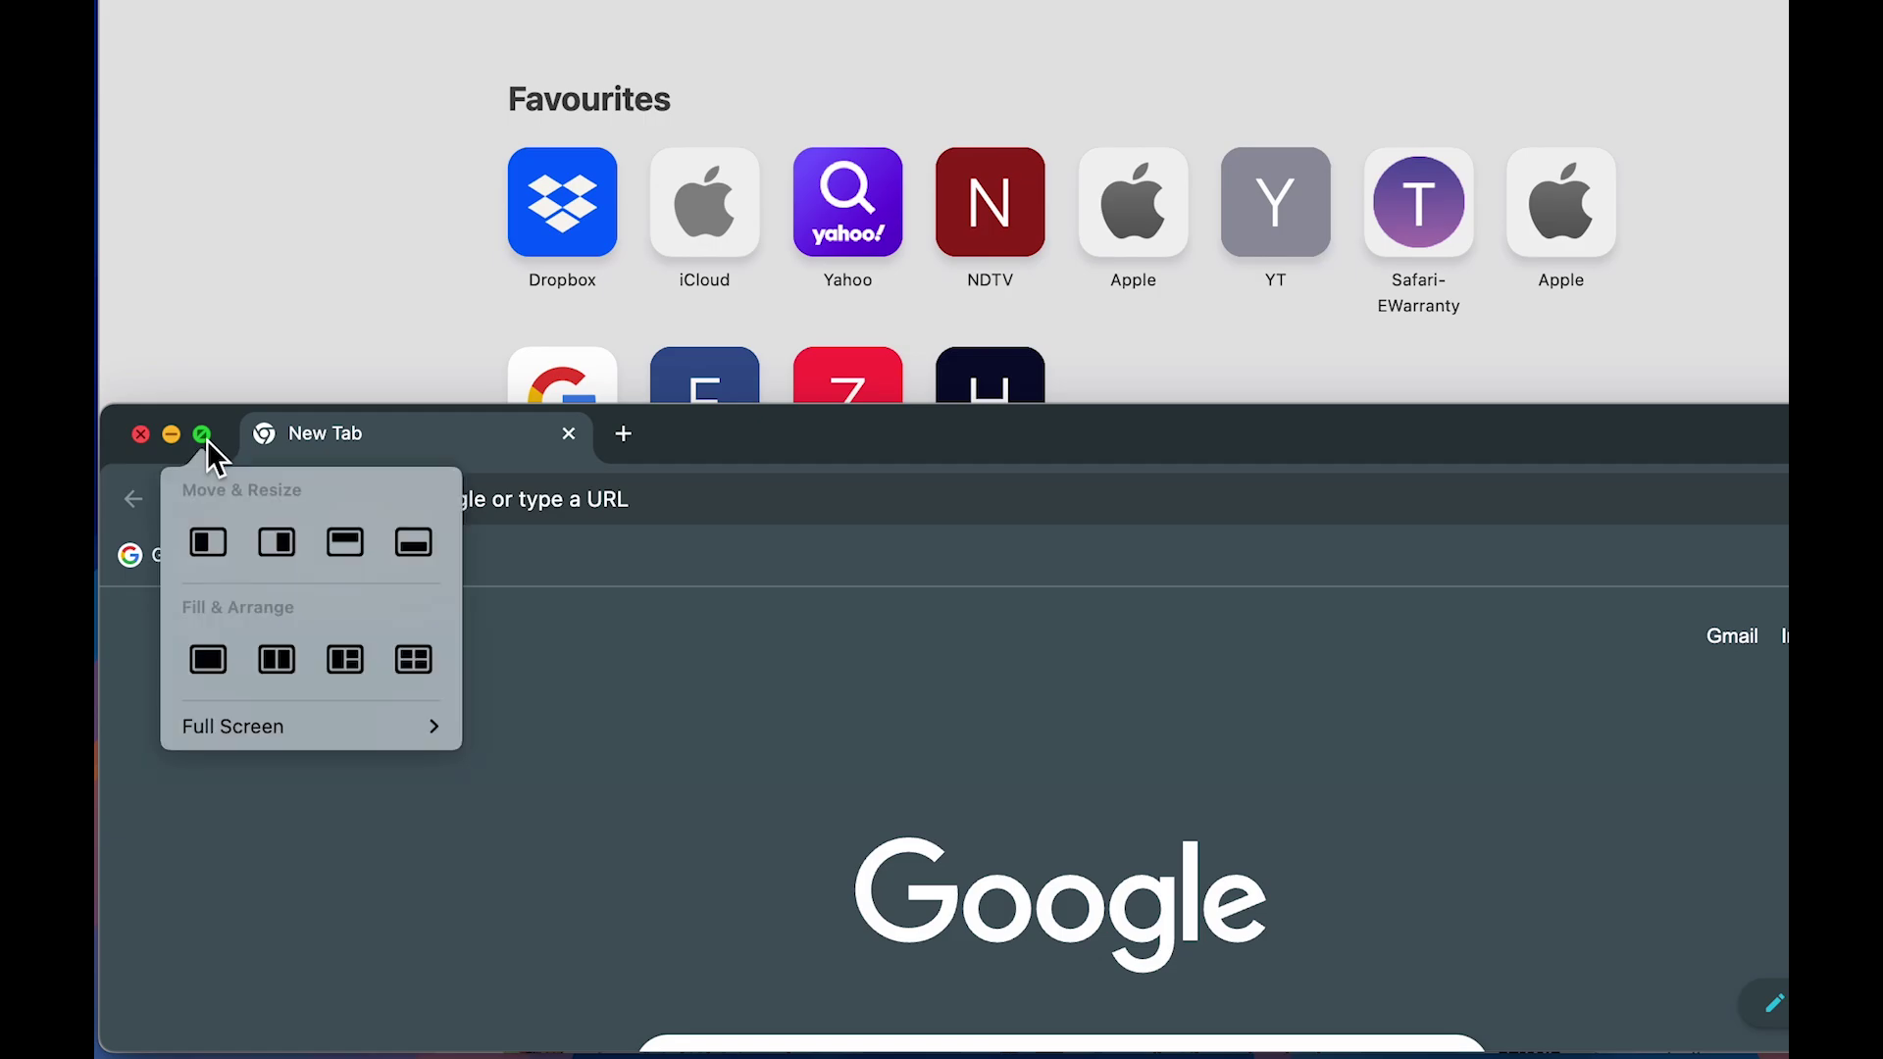
click(220, 656)
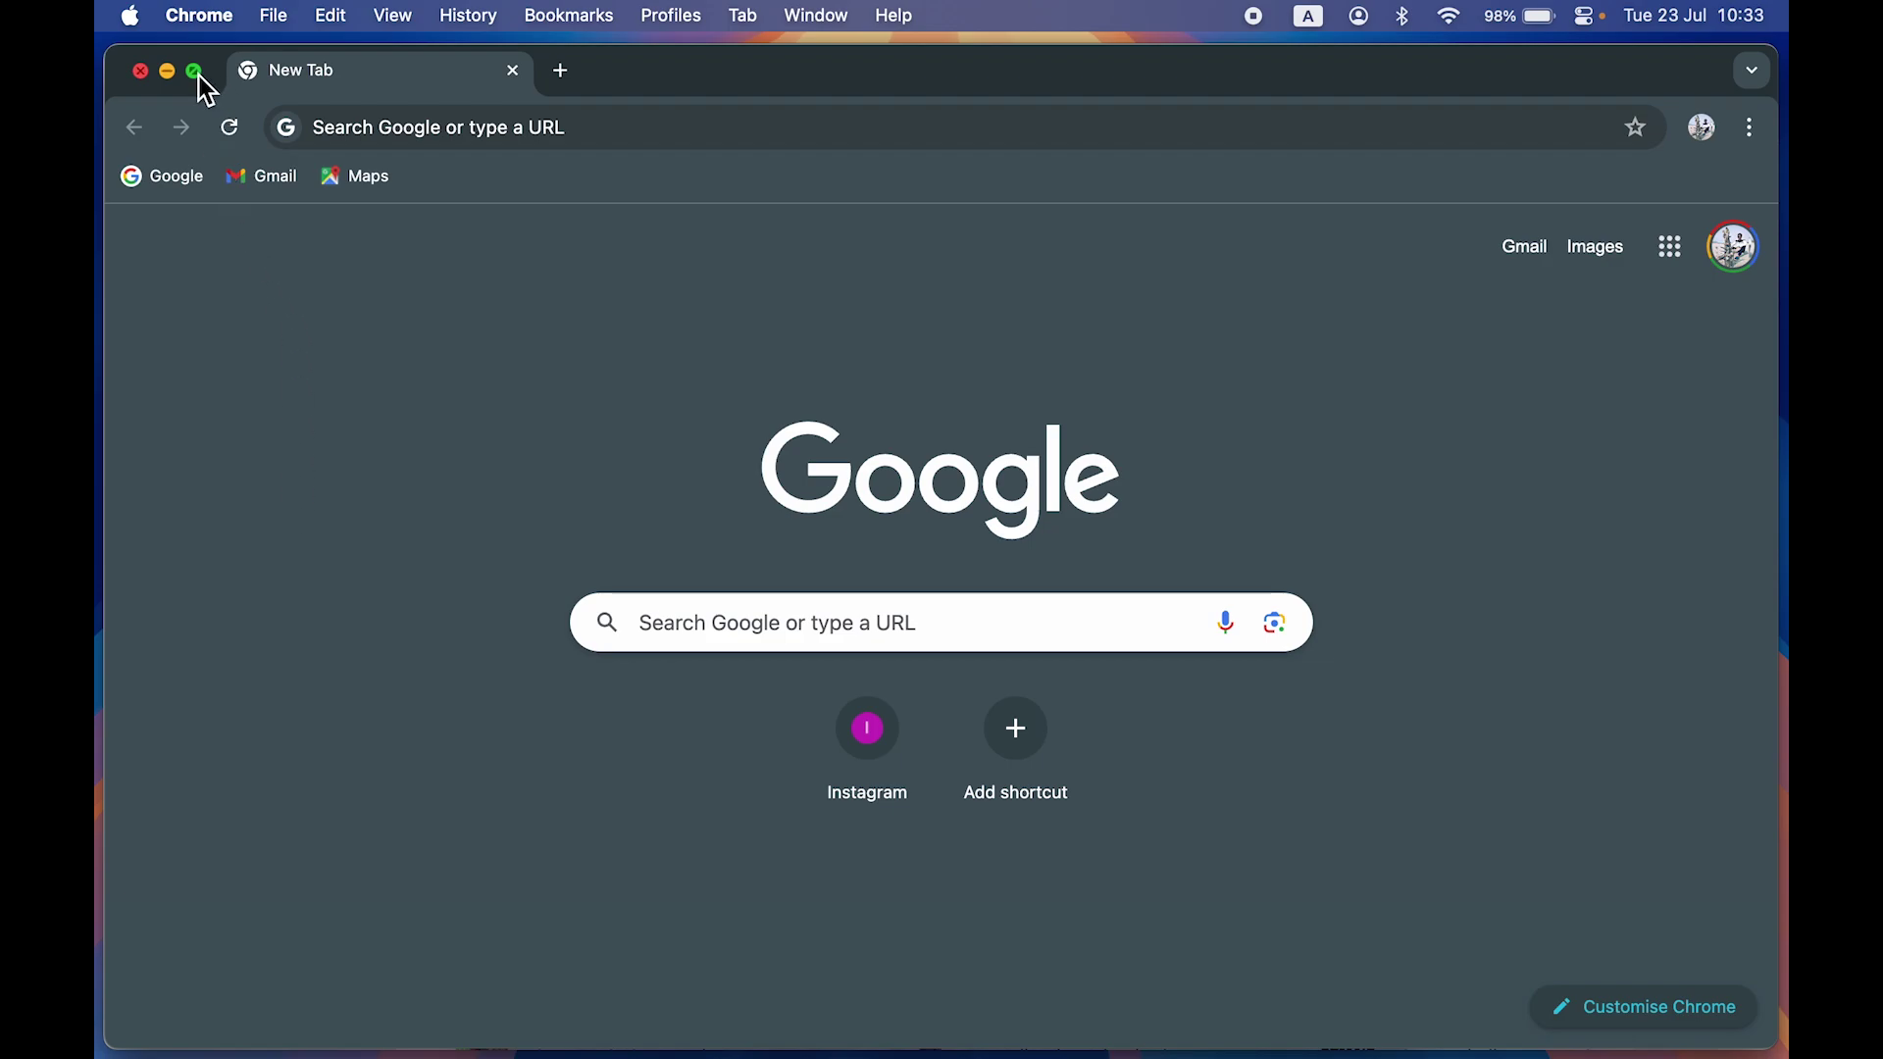
Split Chrome on the left half and Safari on the right, then make Safari active.
mouse_move(196, 74)
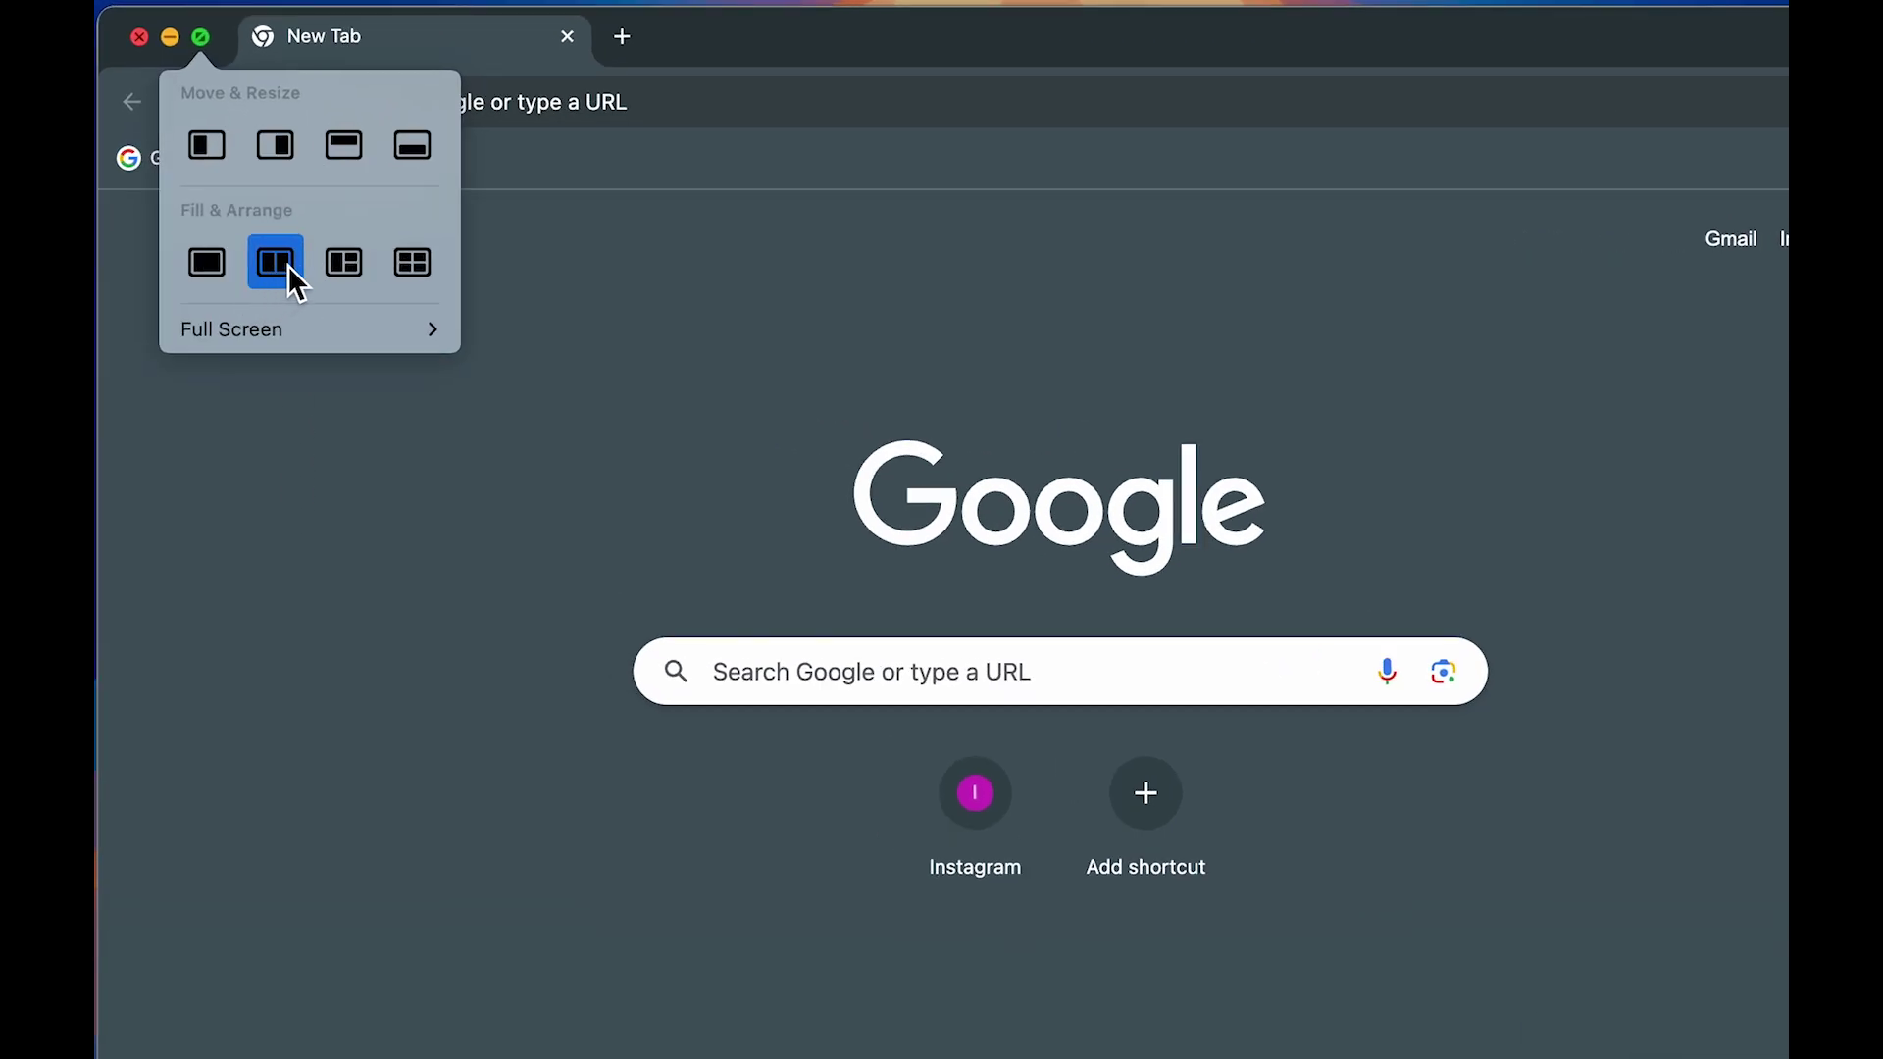
click(279, 272)
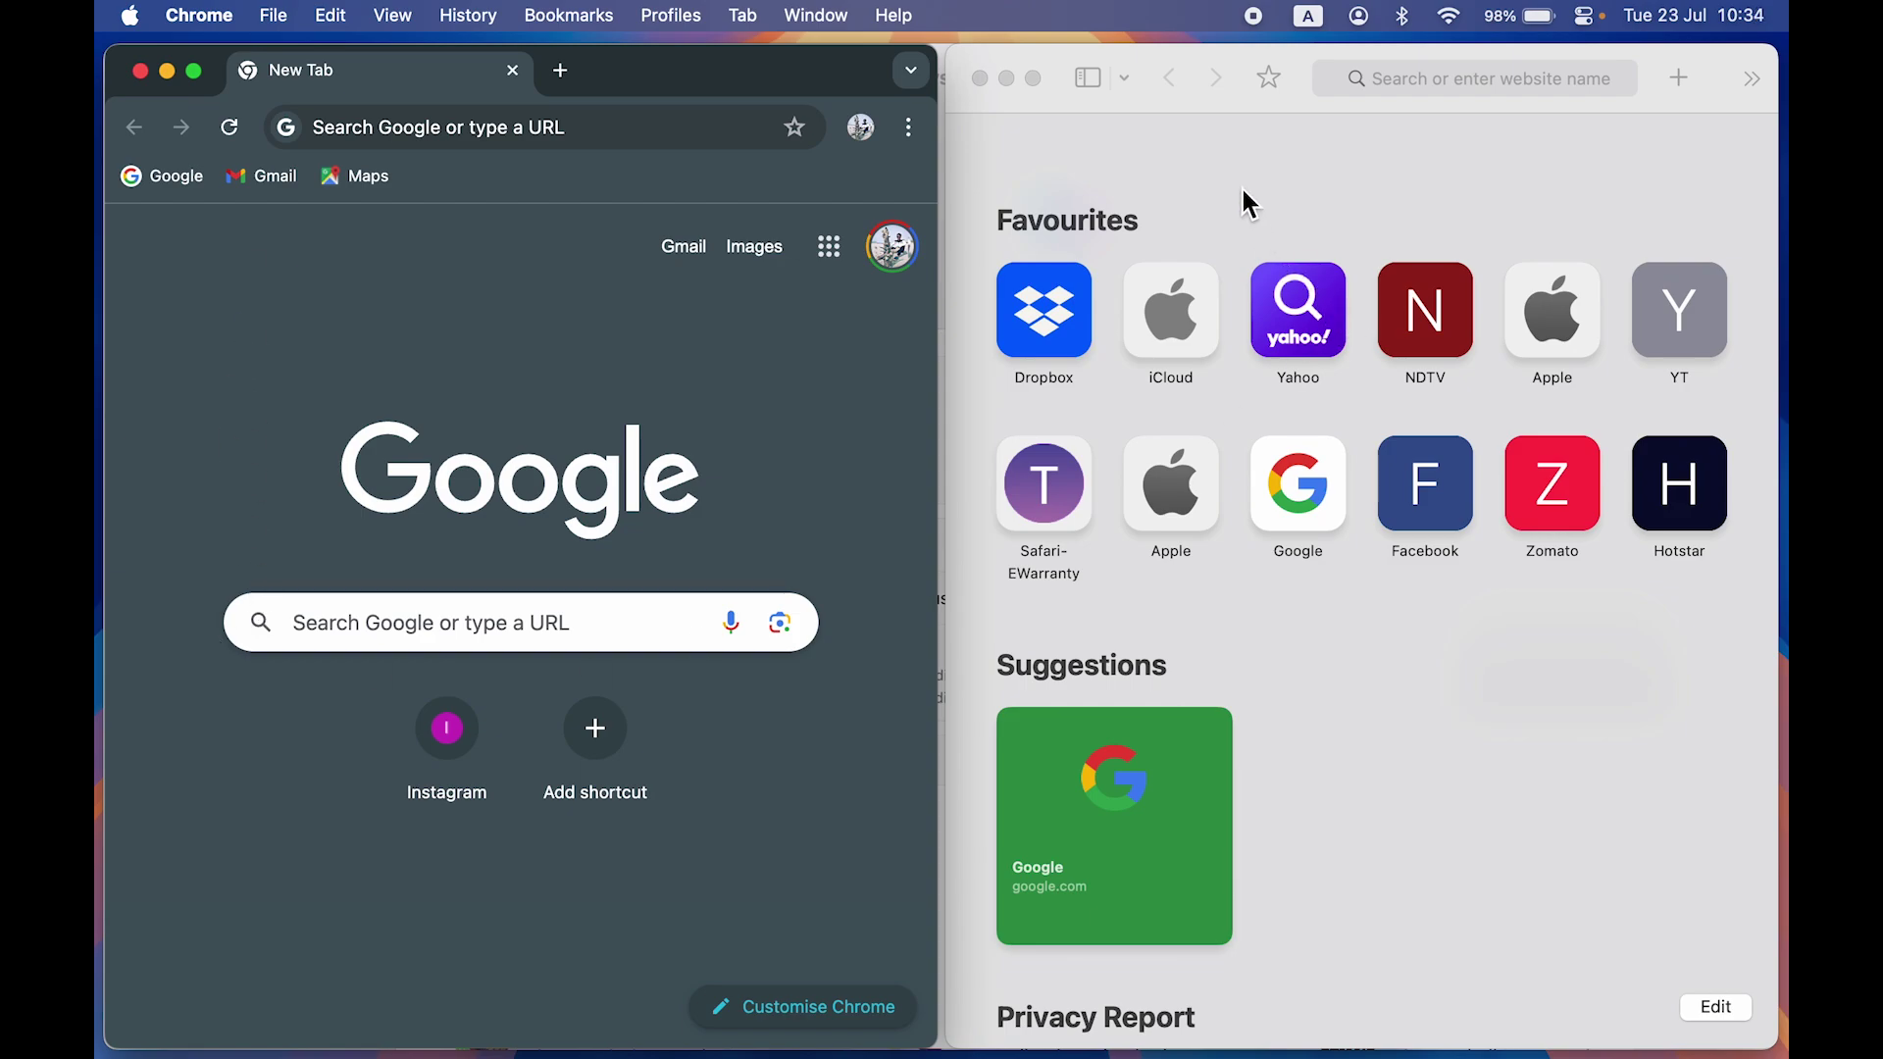
click(1211, 165)
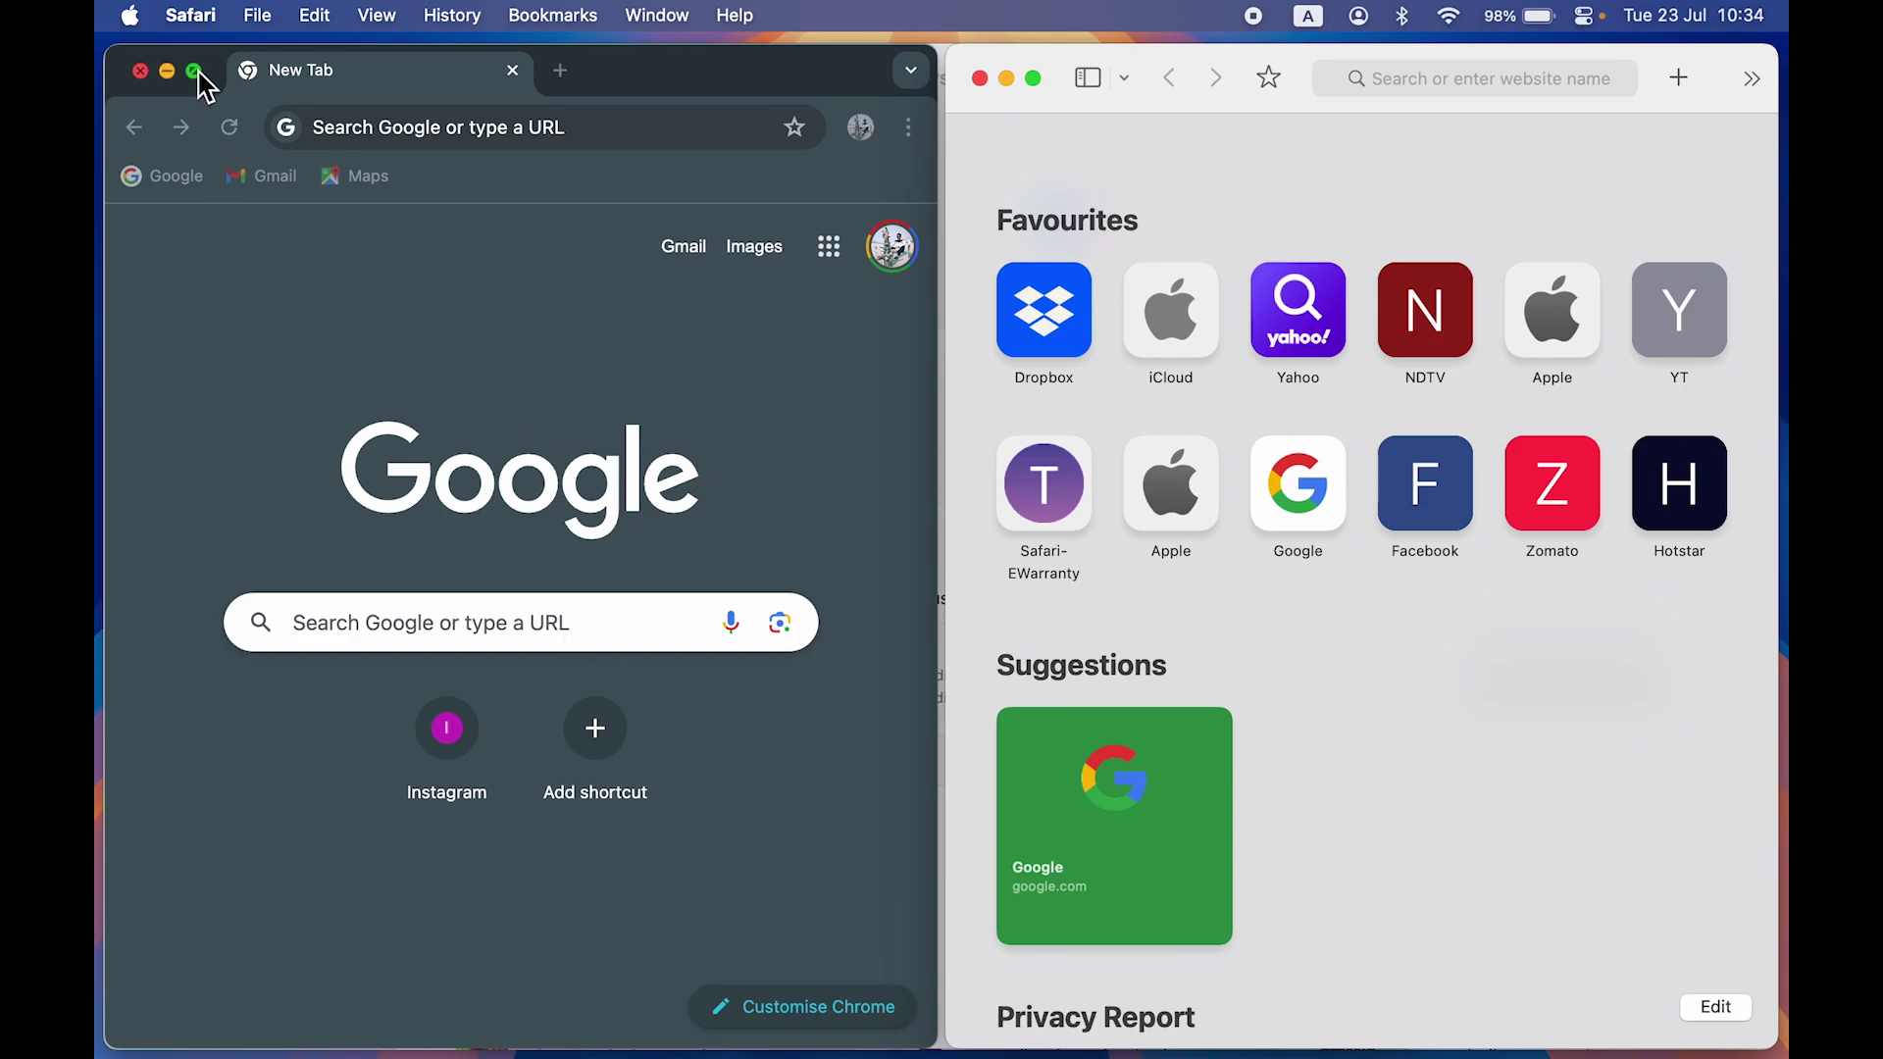
Apply the three-window layout: Chrome left, System Settings top-right, Safari bottom-right.
click(226, 258)
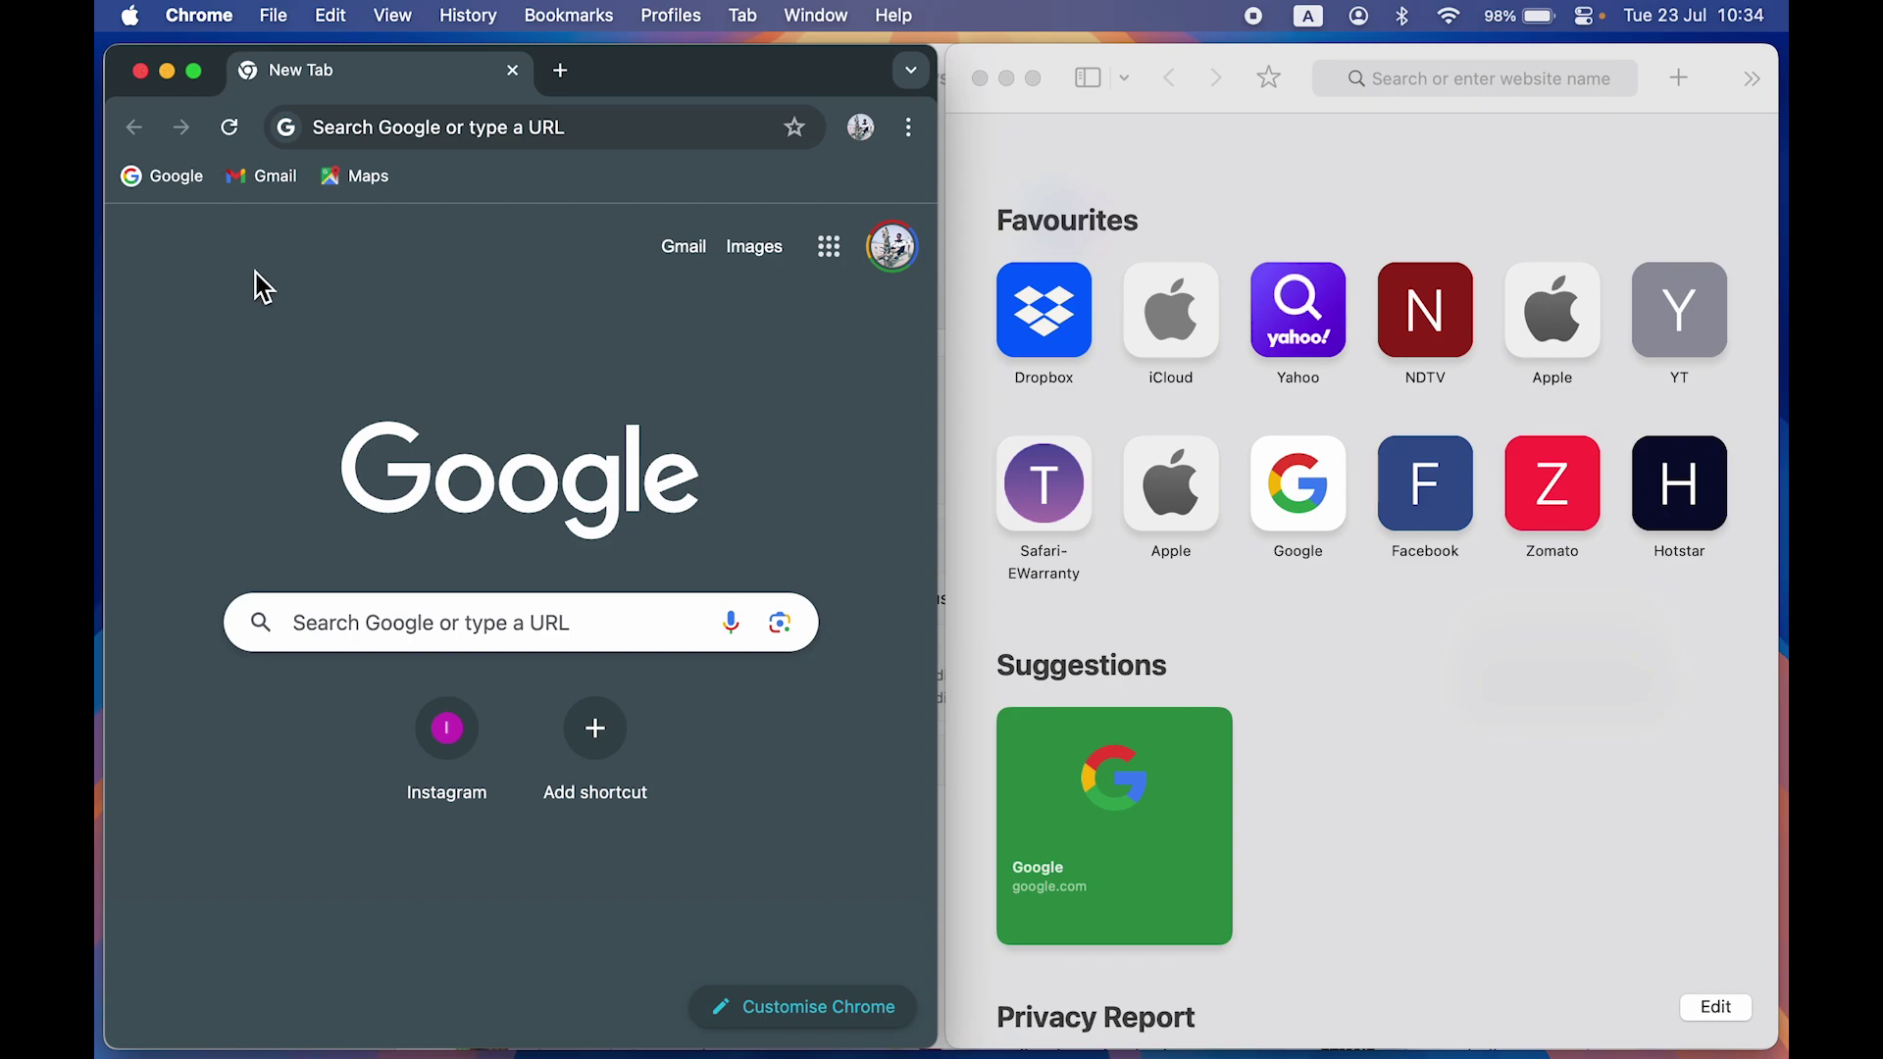
mouse_move(197, 73)
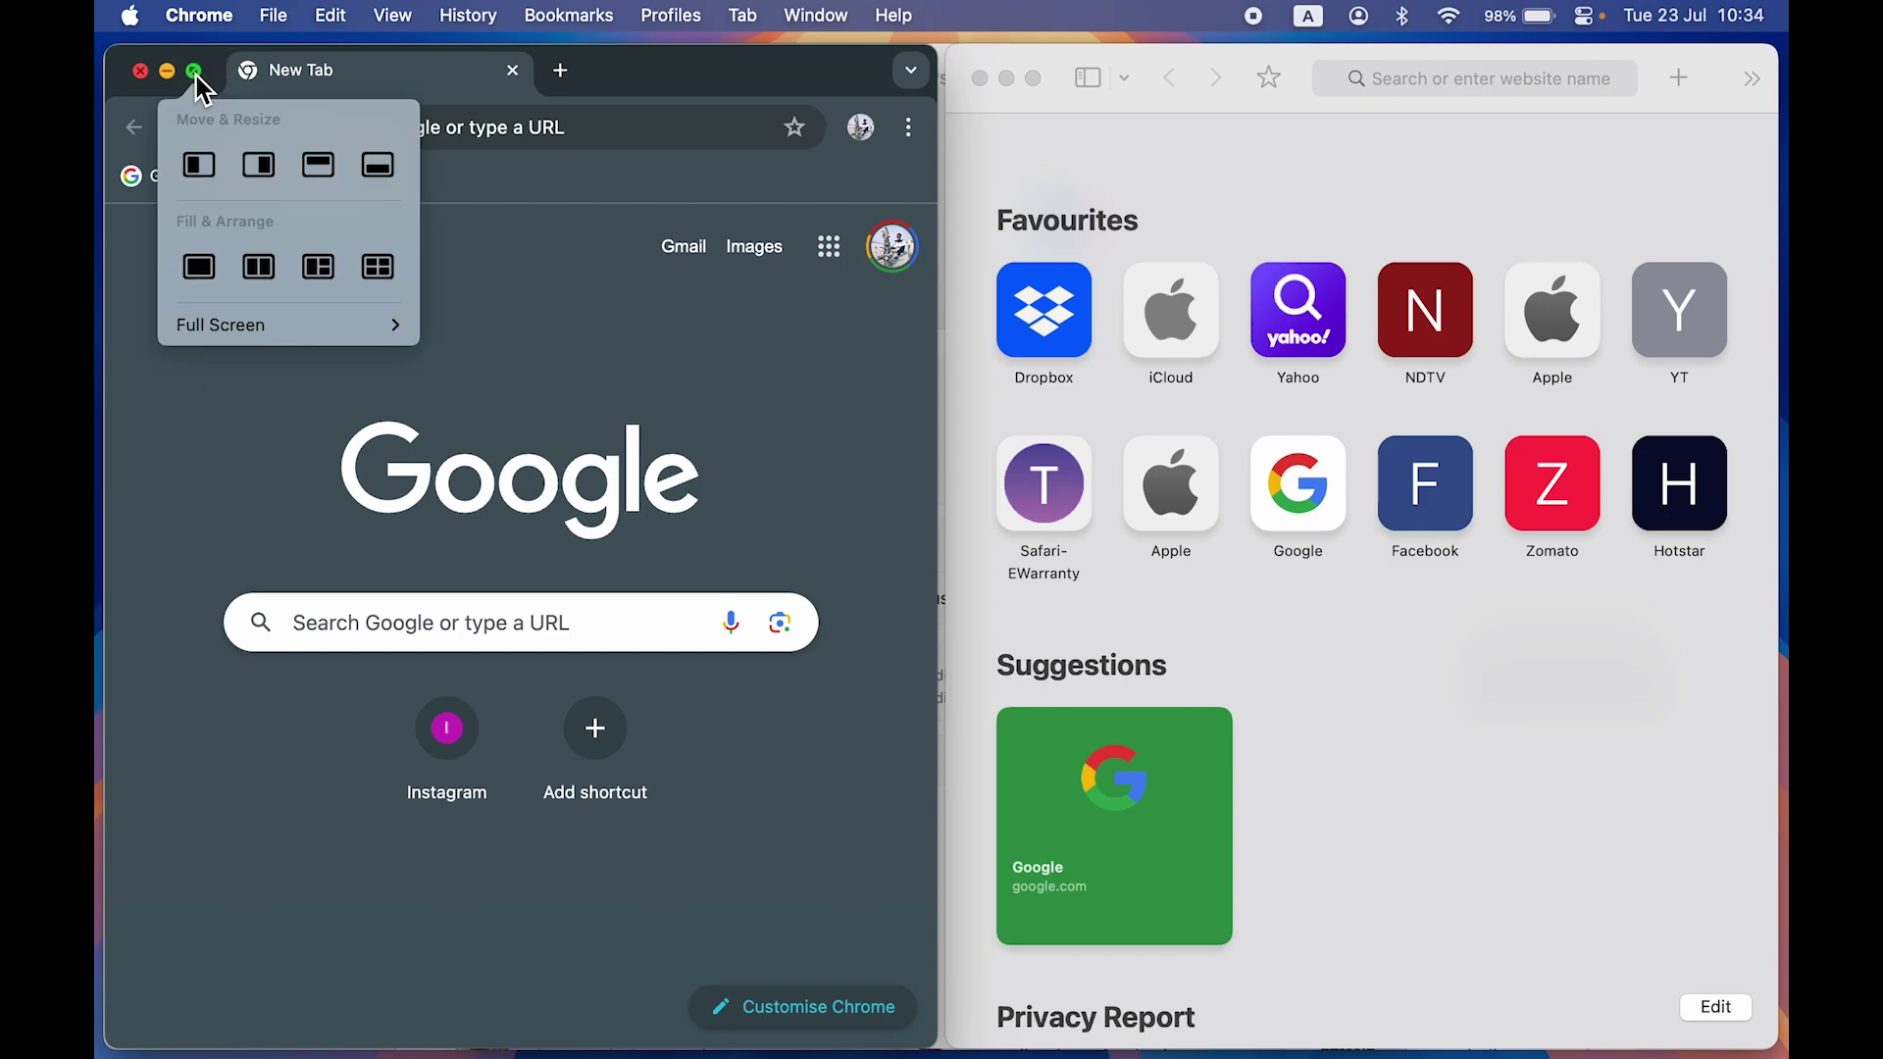
click(324, 276)
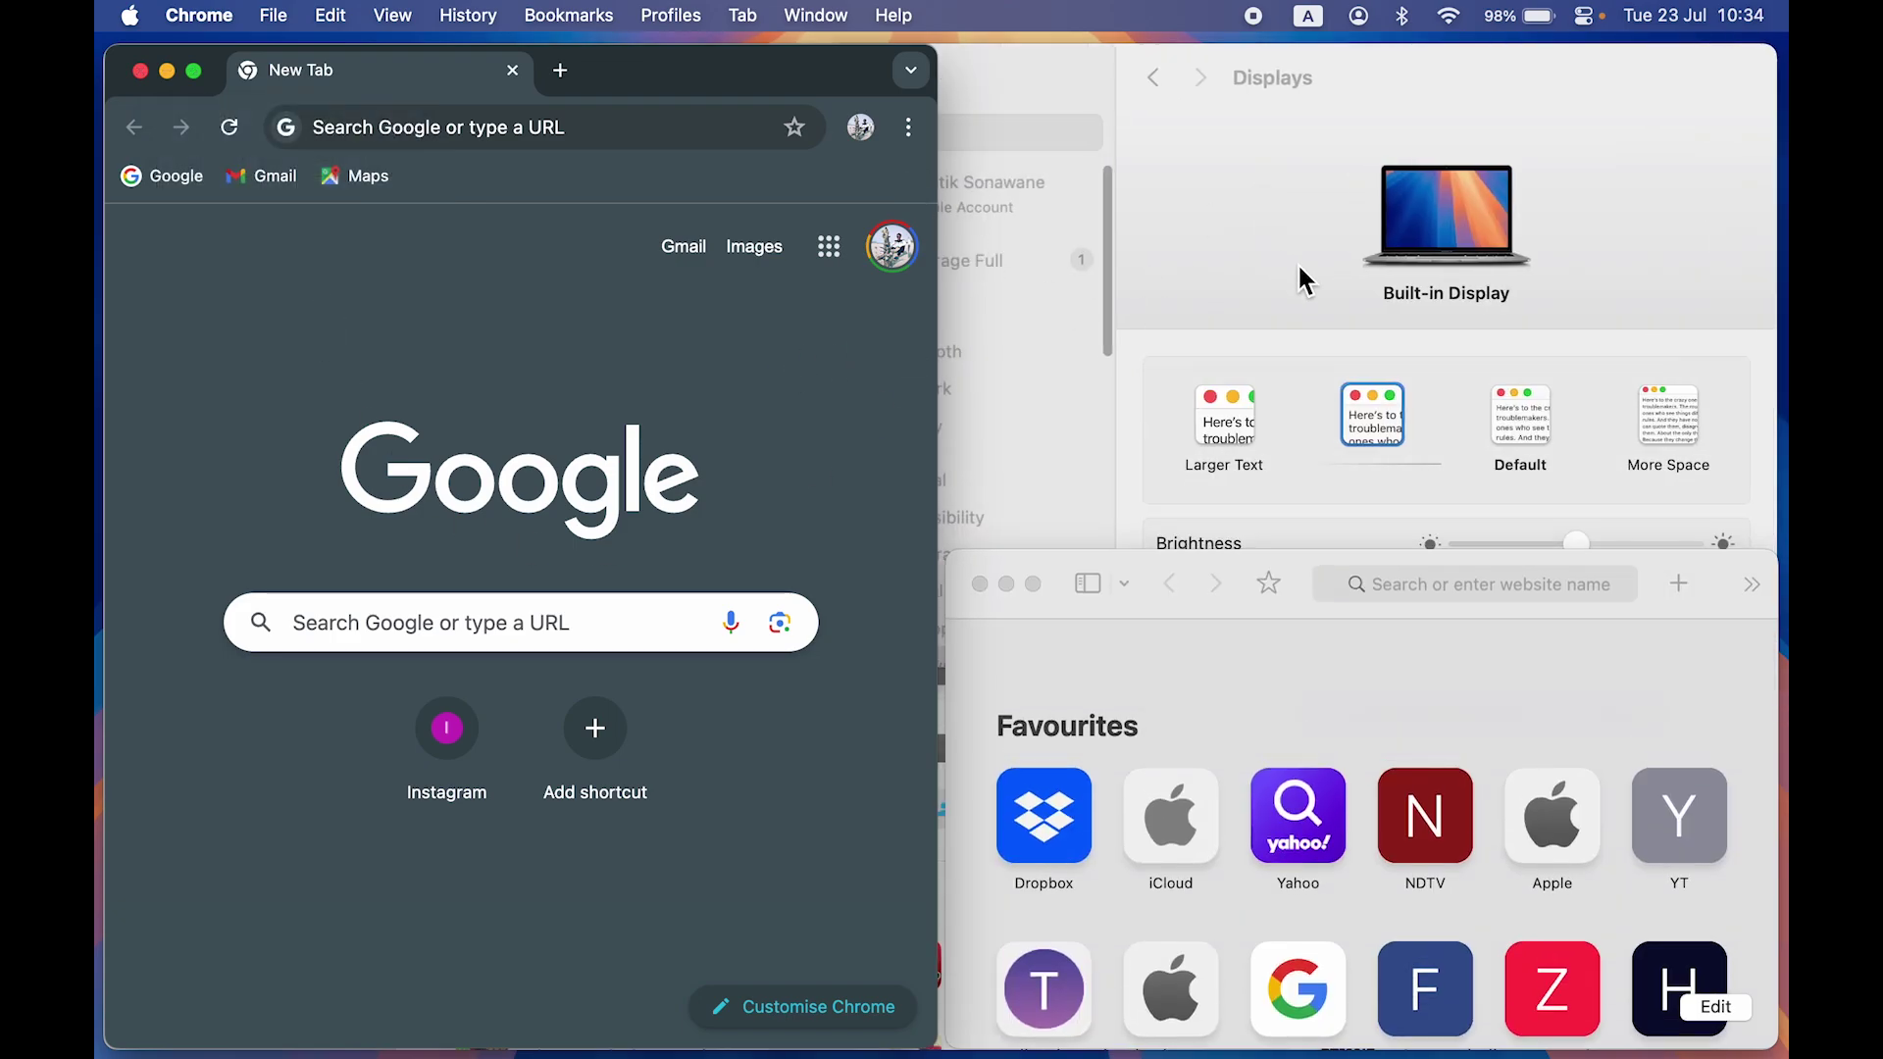
Switch focus between System Settings, Safari and Chrome to check each tiled window.
click(1223, 177)
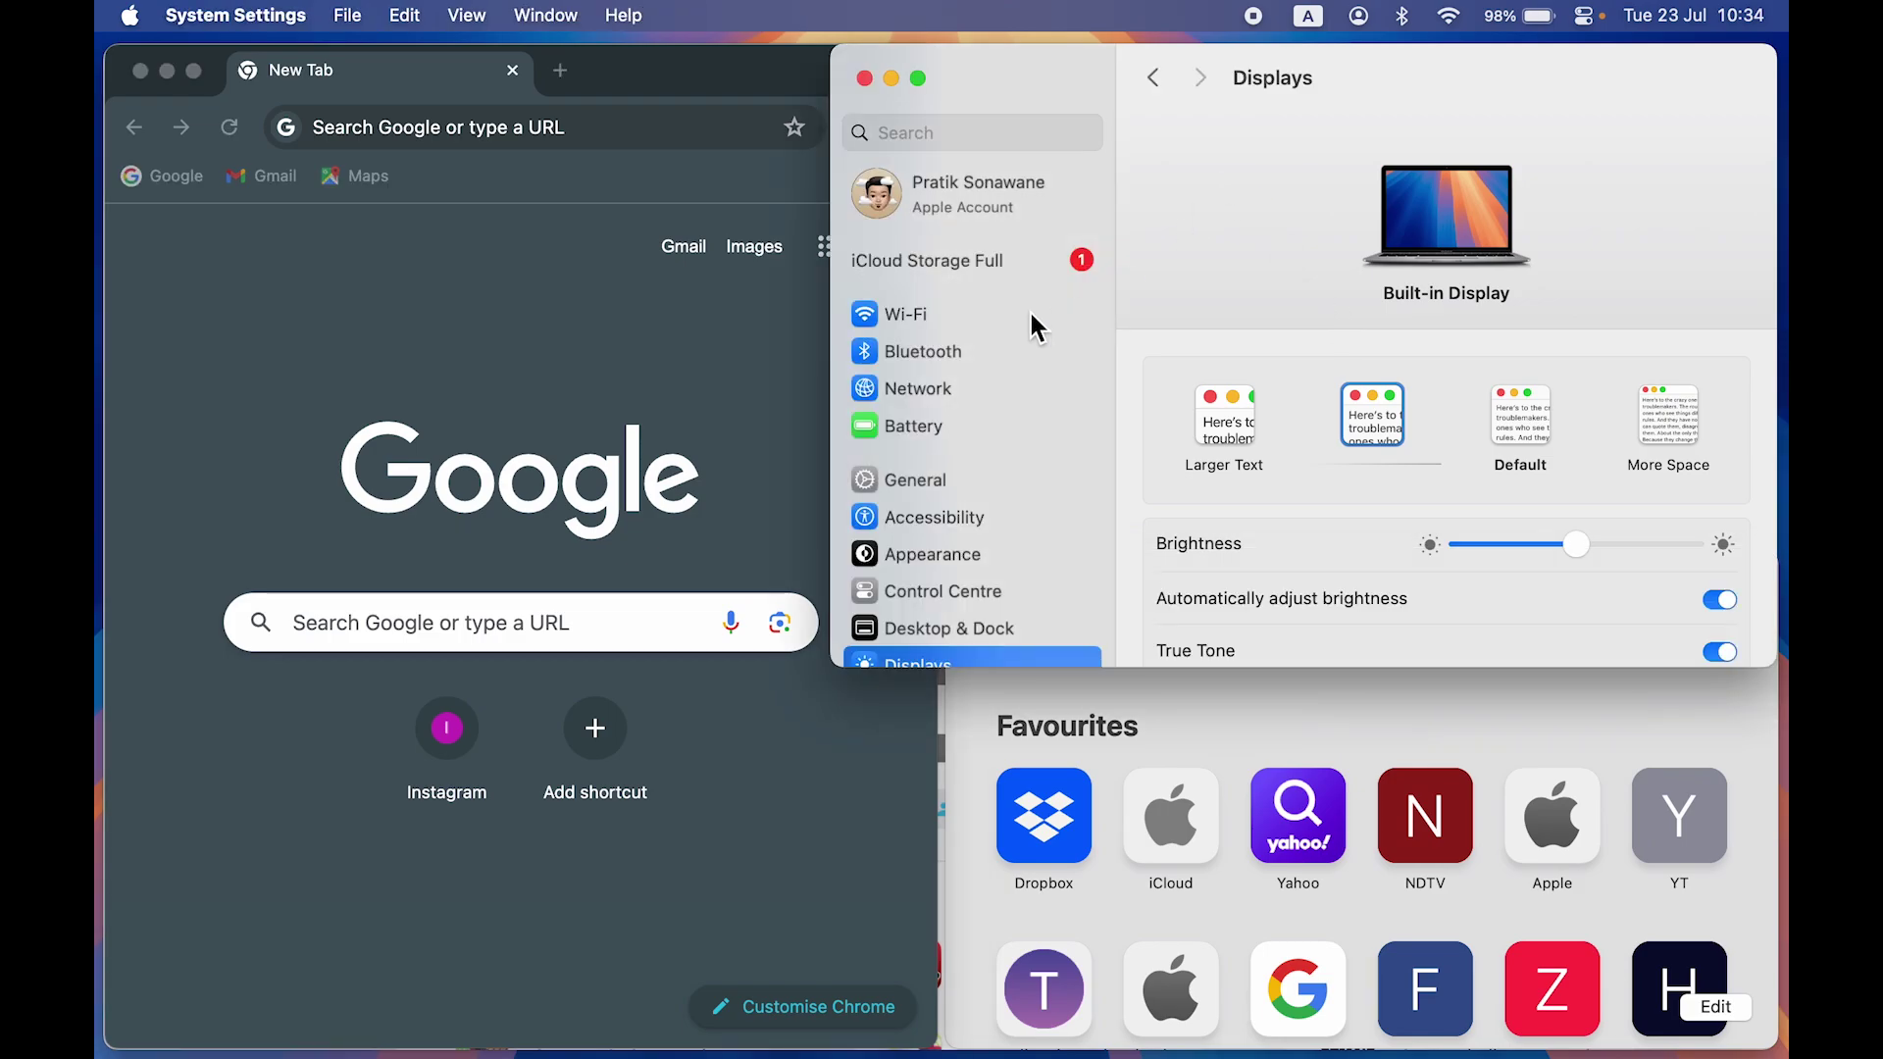
scroll(1030, 323, down, 5)
scroll(1031, 315, up, 10)
scroll(983, 433, down, 1)
scroll(984, 432, up, 3)
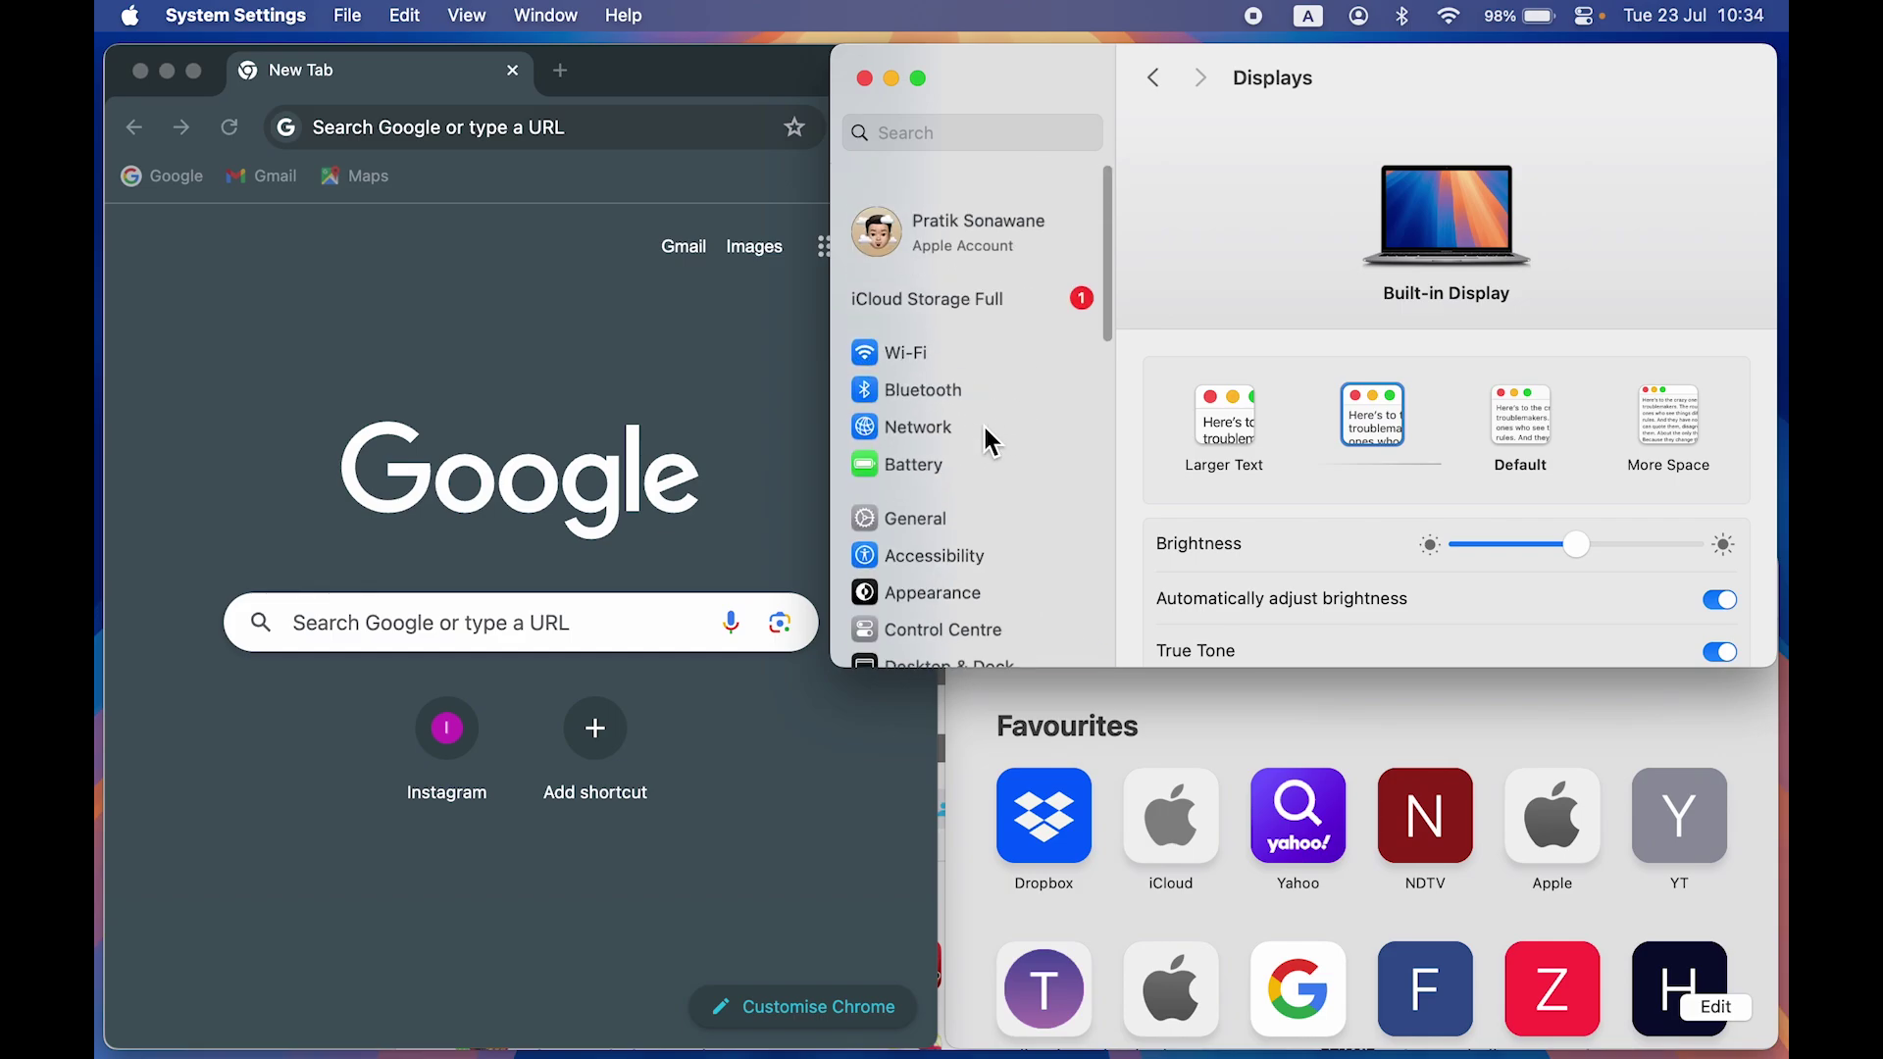
click(1221, 708)
scroll(1221, 708, down, 5)
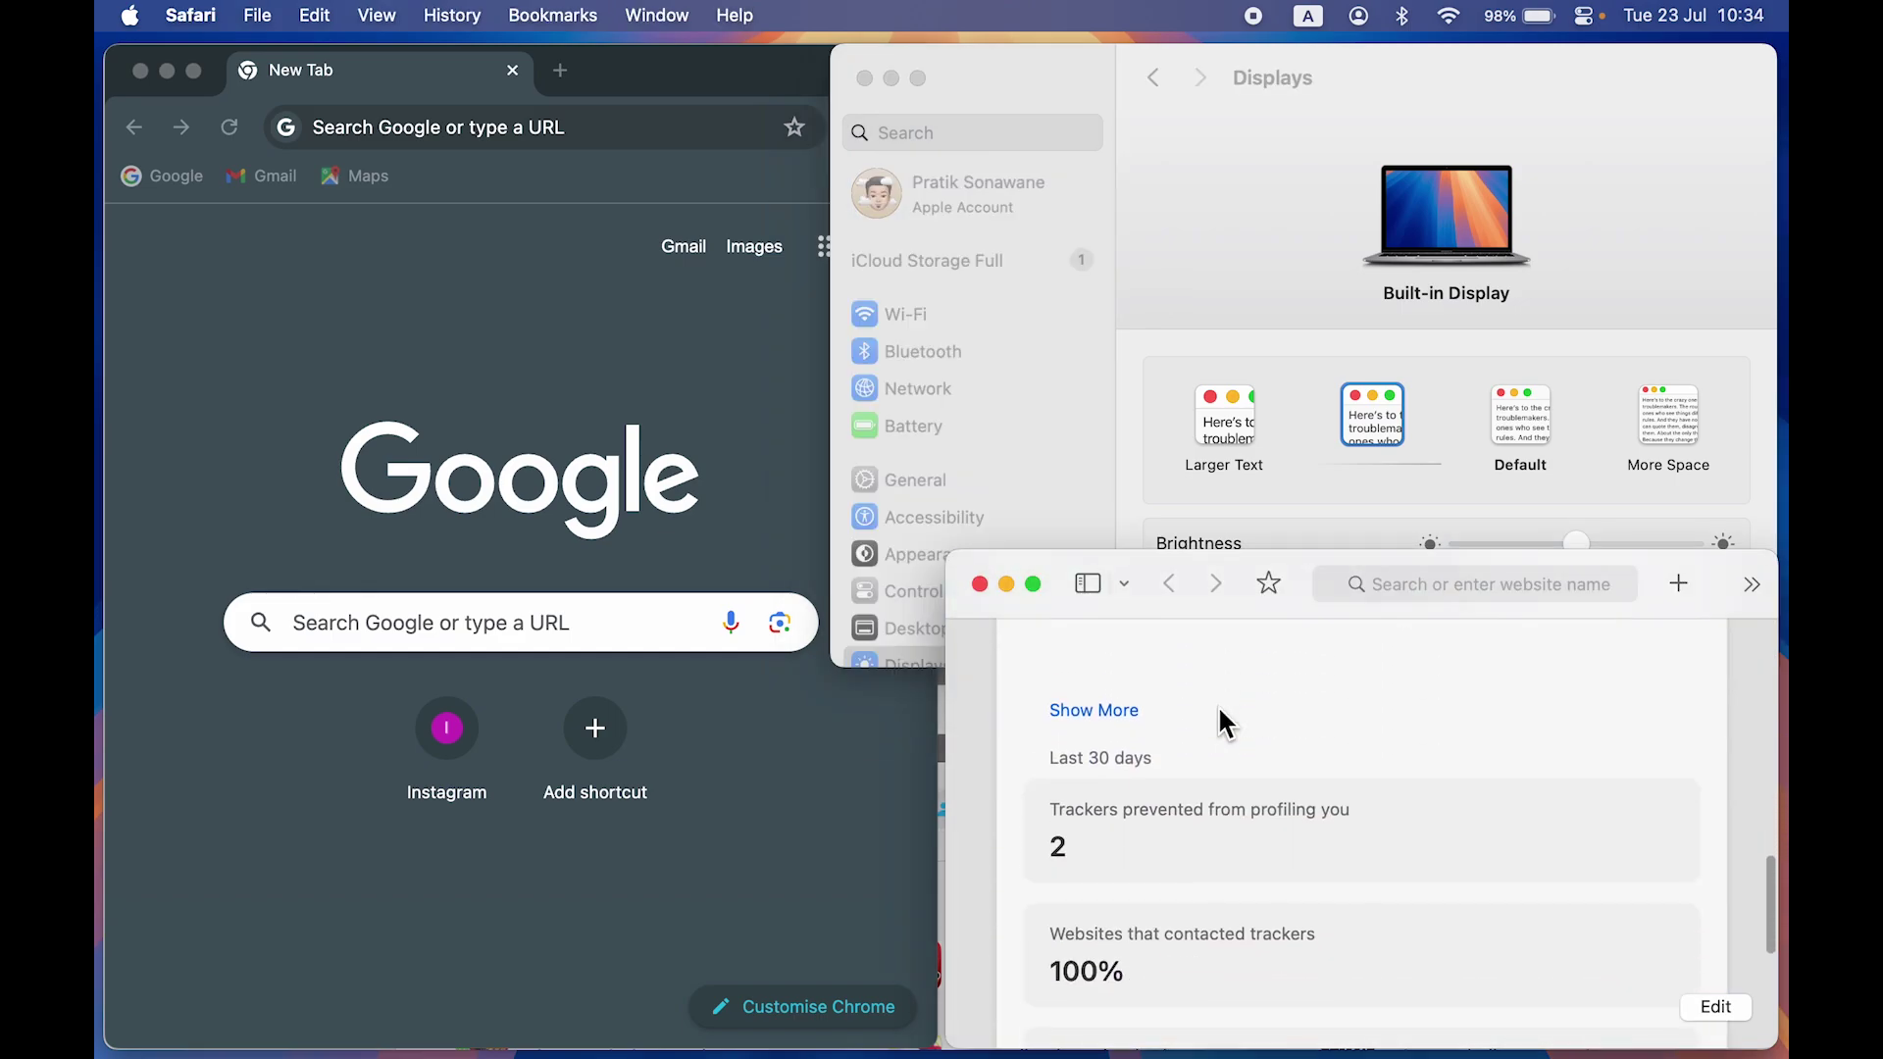
scroll(1216, 704, up, 6)
click(145, 317)
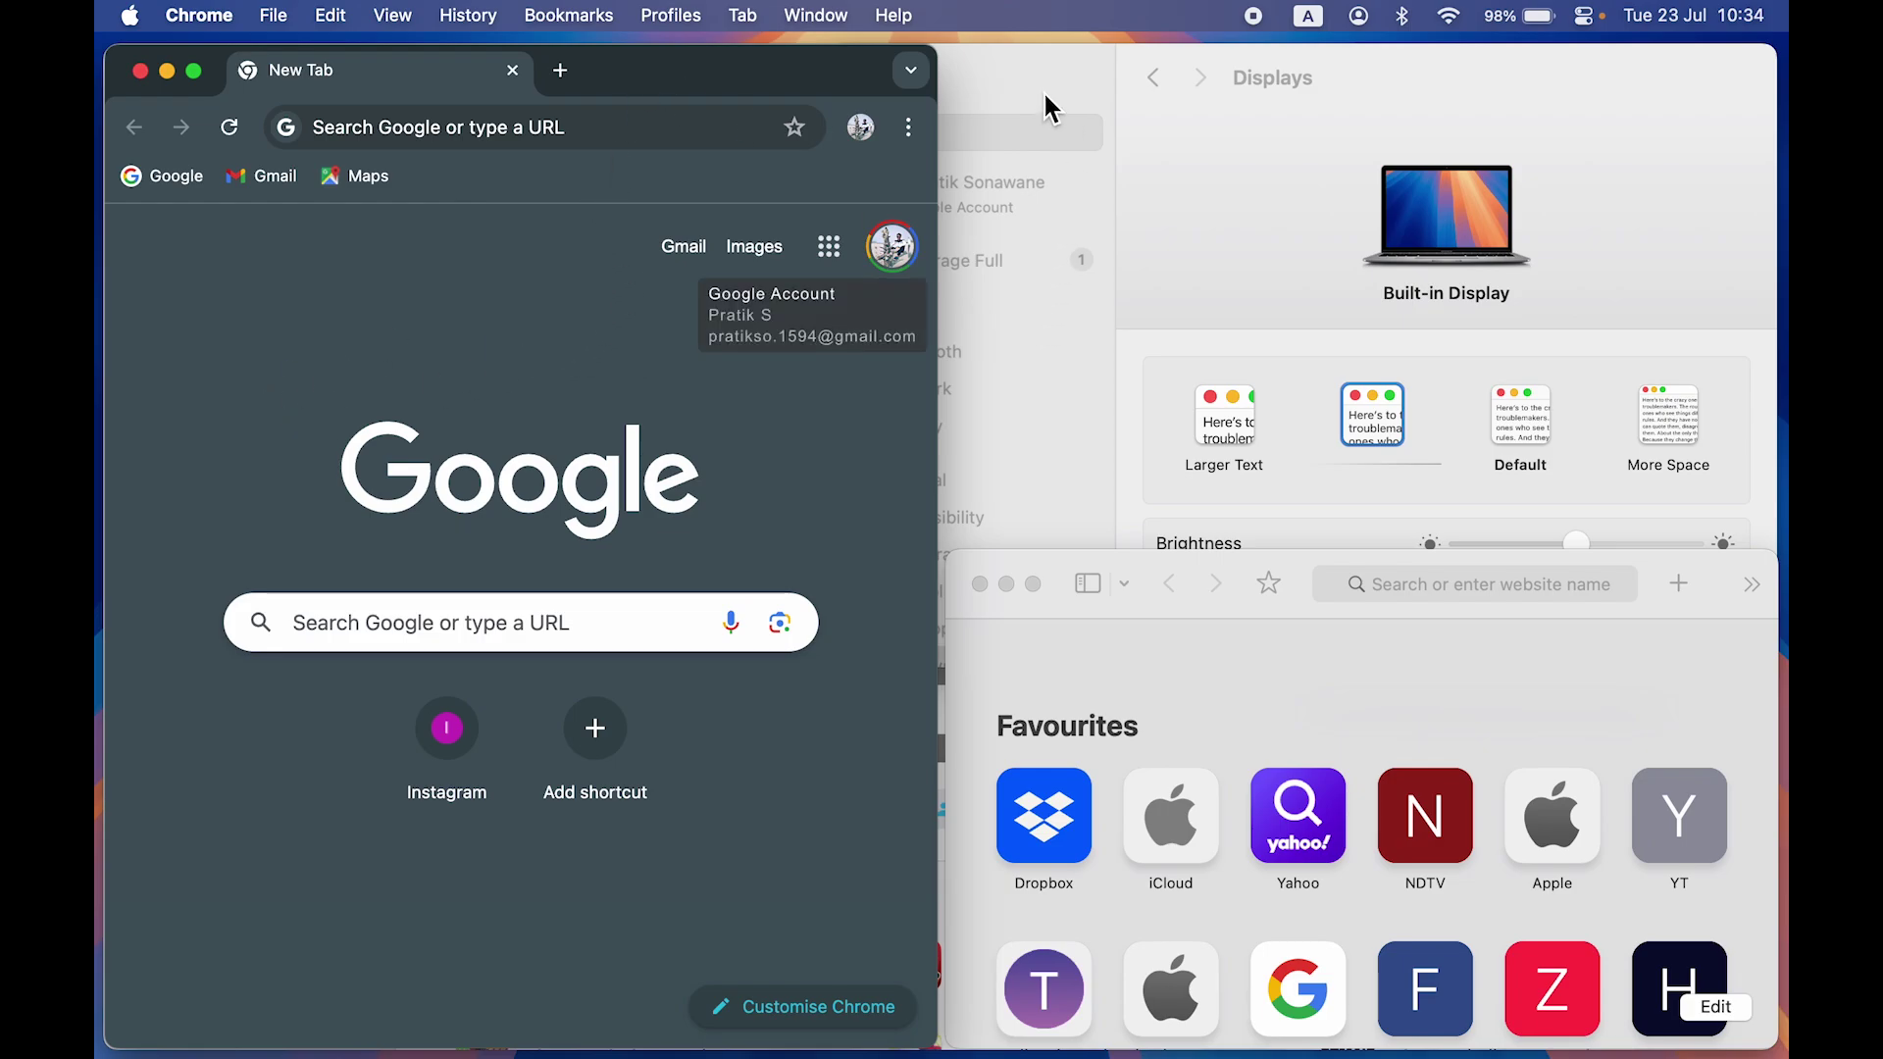
Drag the System Settings window taller, then bring Chrome forward with its layout choices showing.
click(1090, 77)
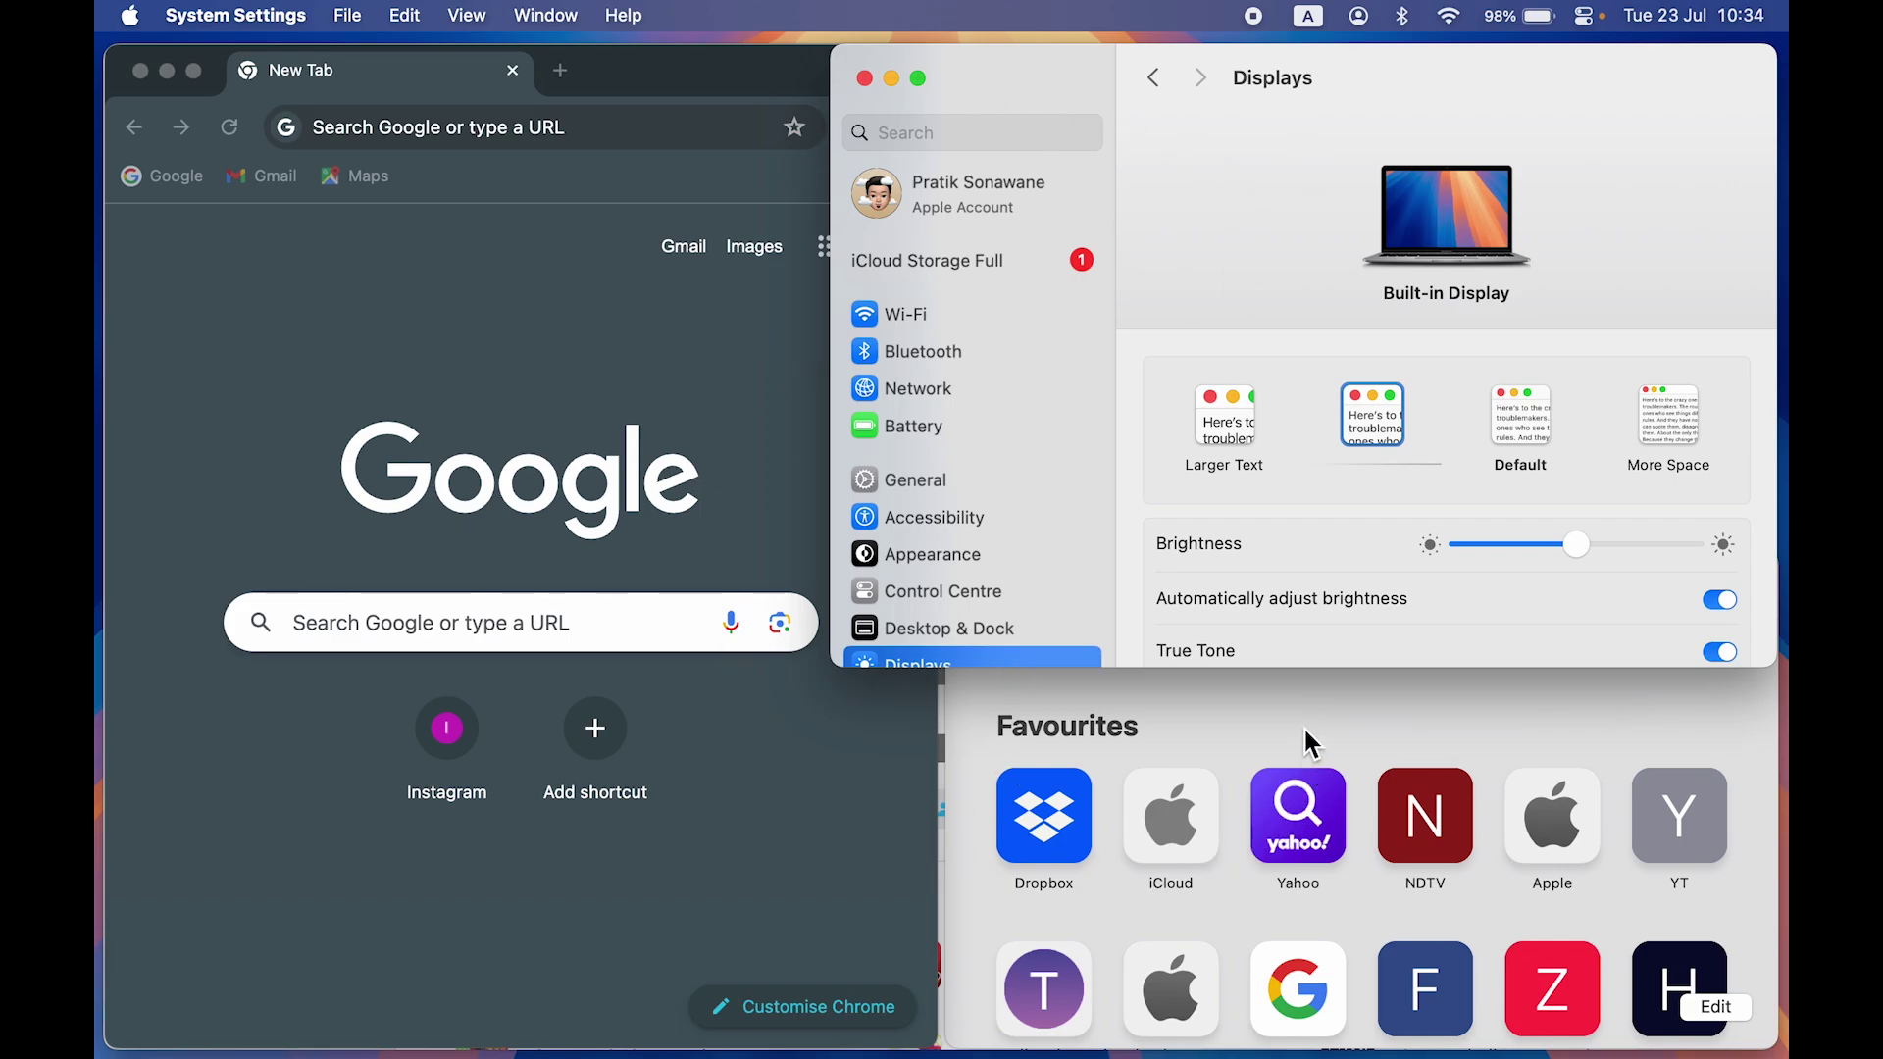
click(1254, 718)
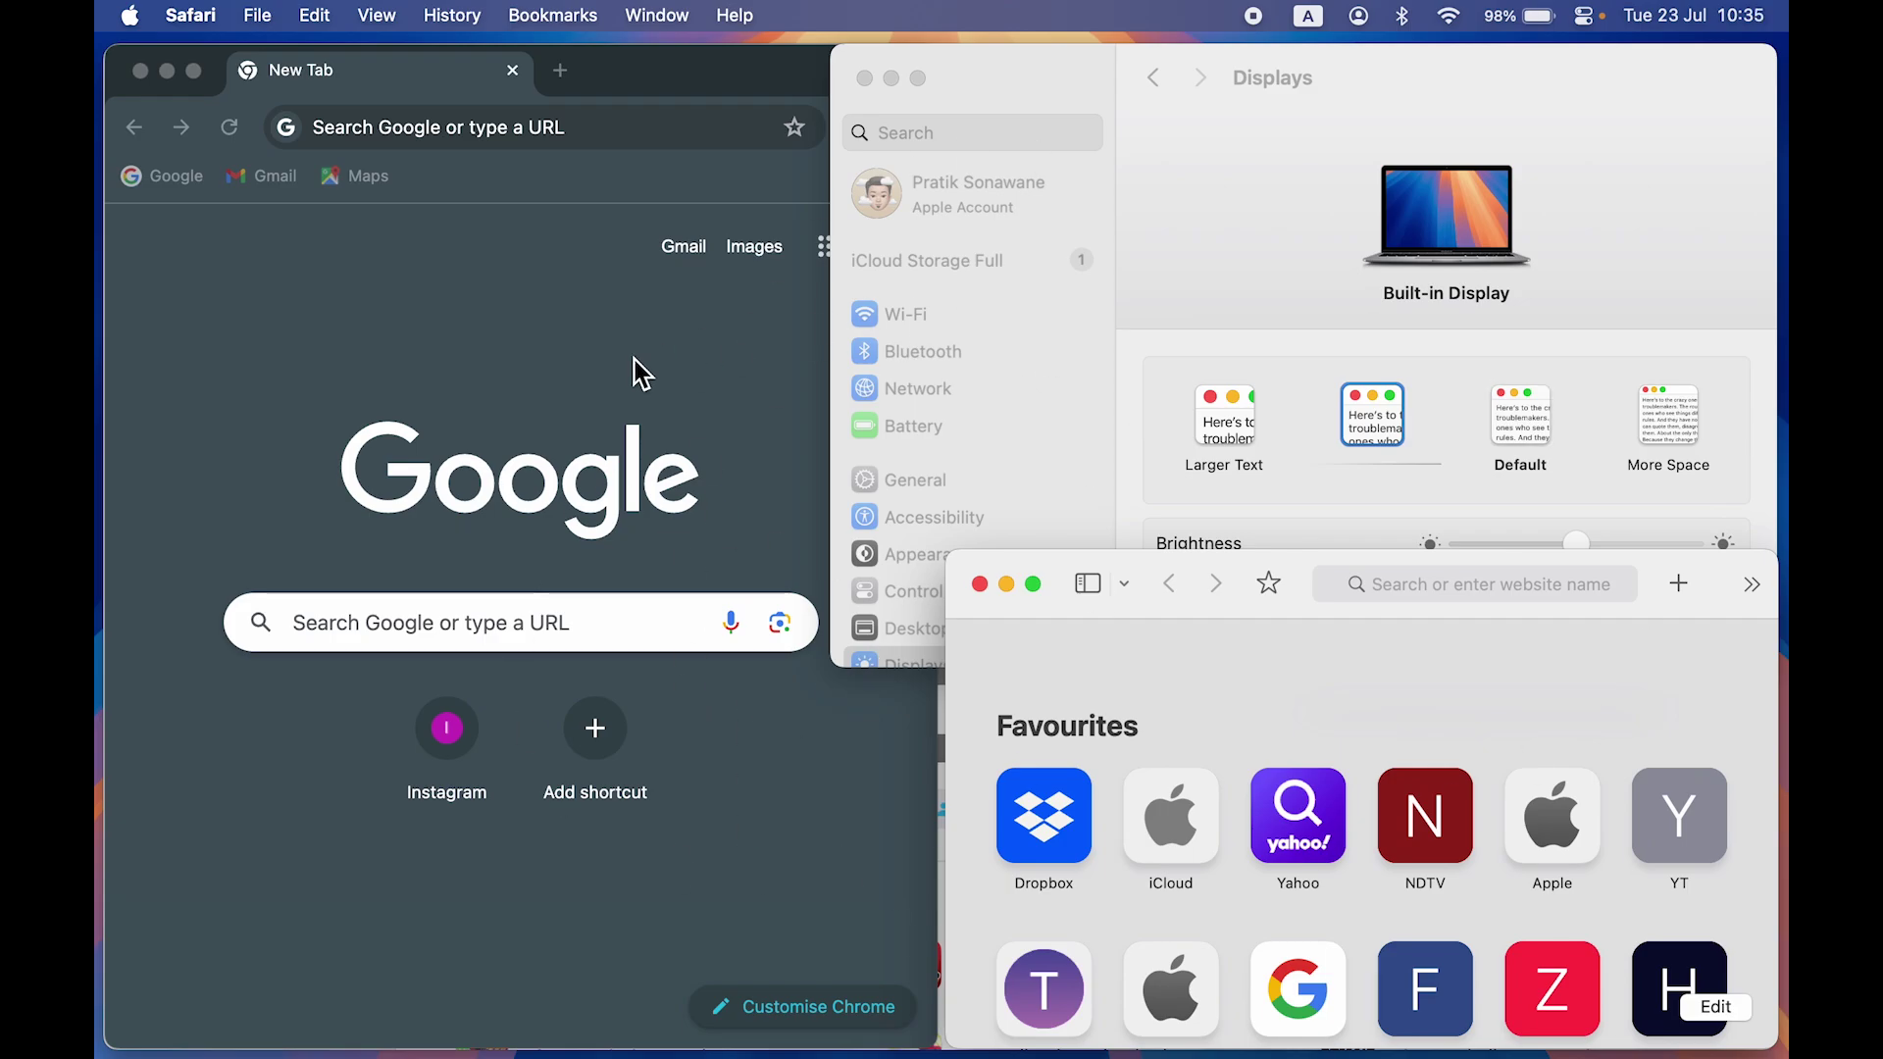
click(1072, 380)
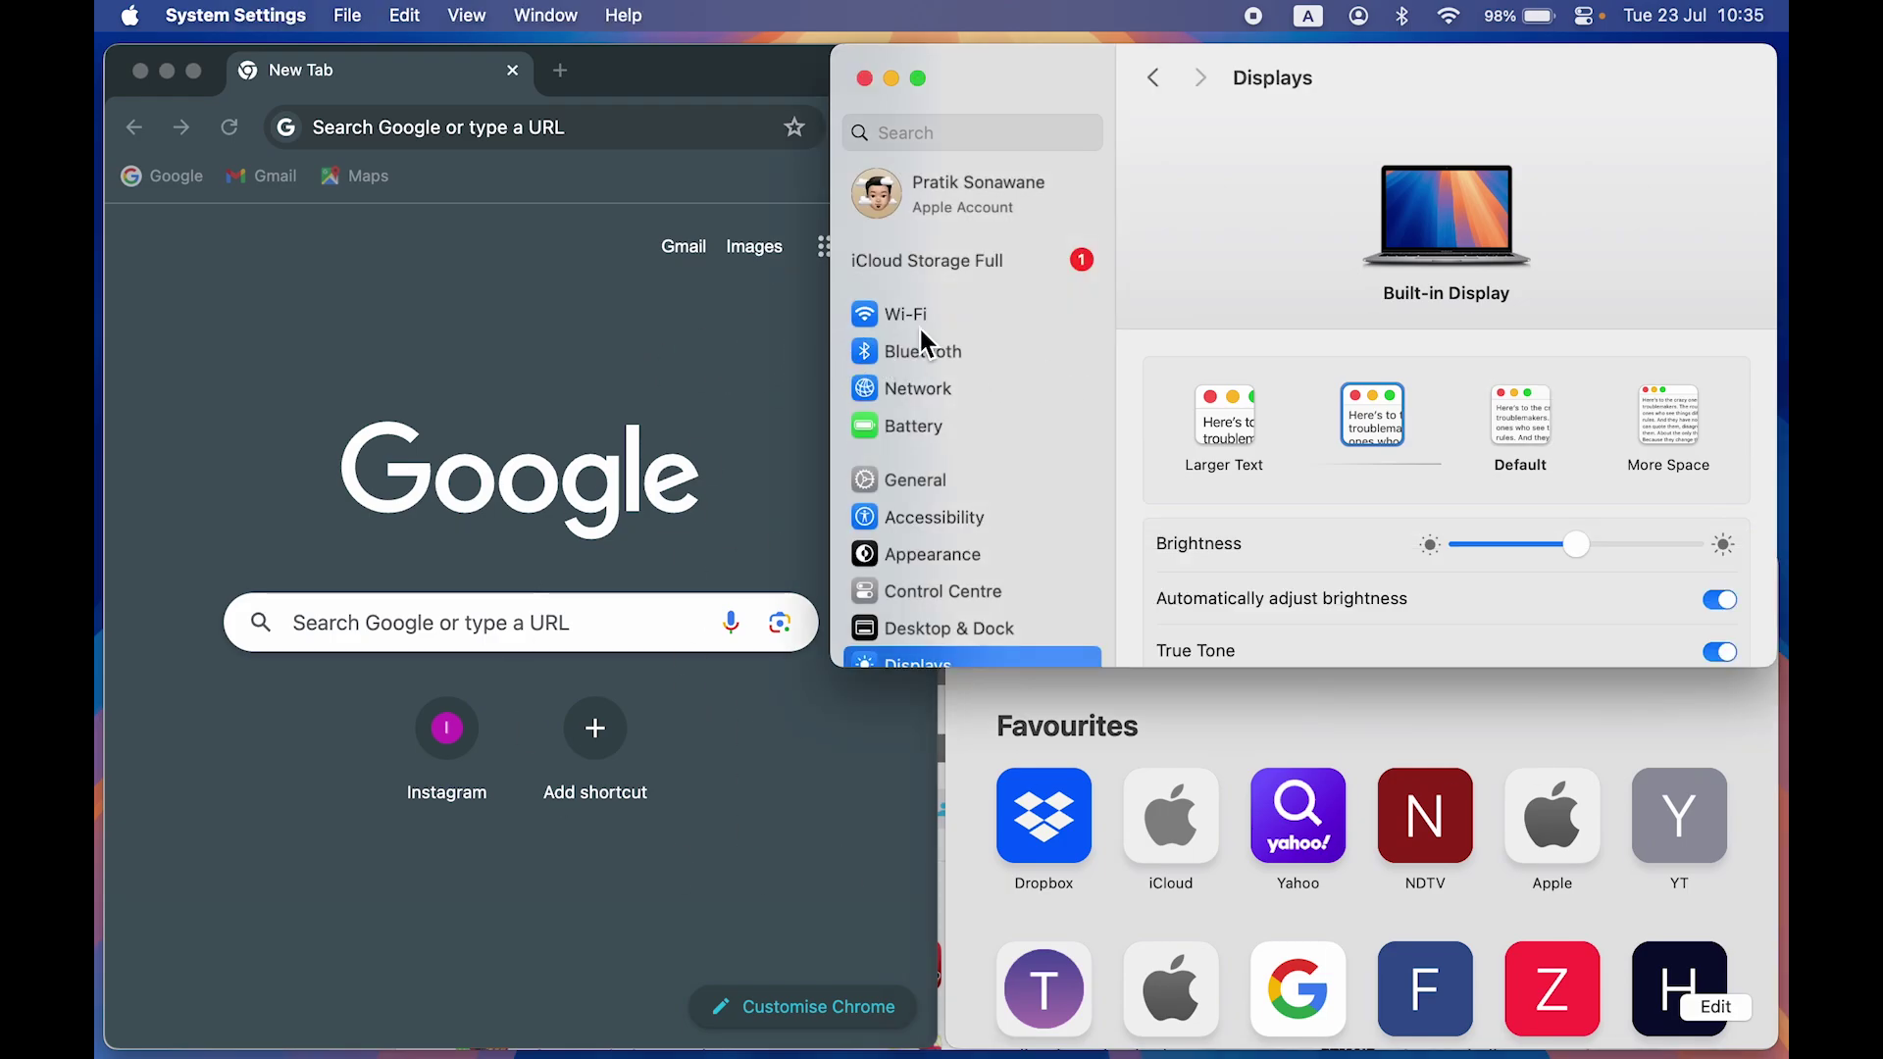
mouse_move(1022, 76)
mouse_down()
mouse_move(1059, 75)
mouse_move(1013, 70)
mouse_up()
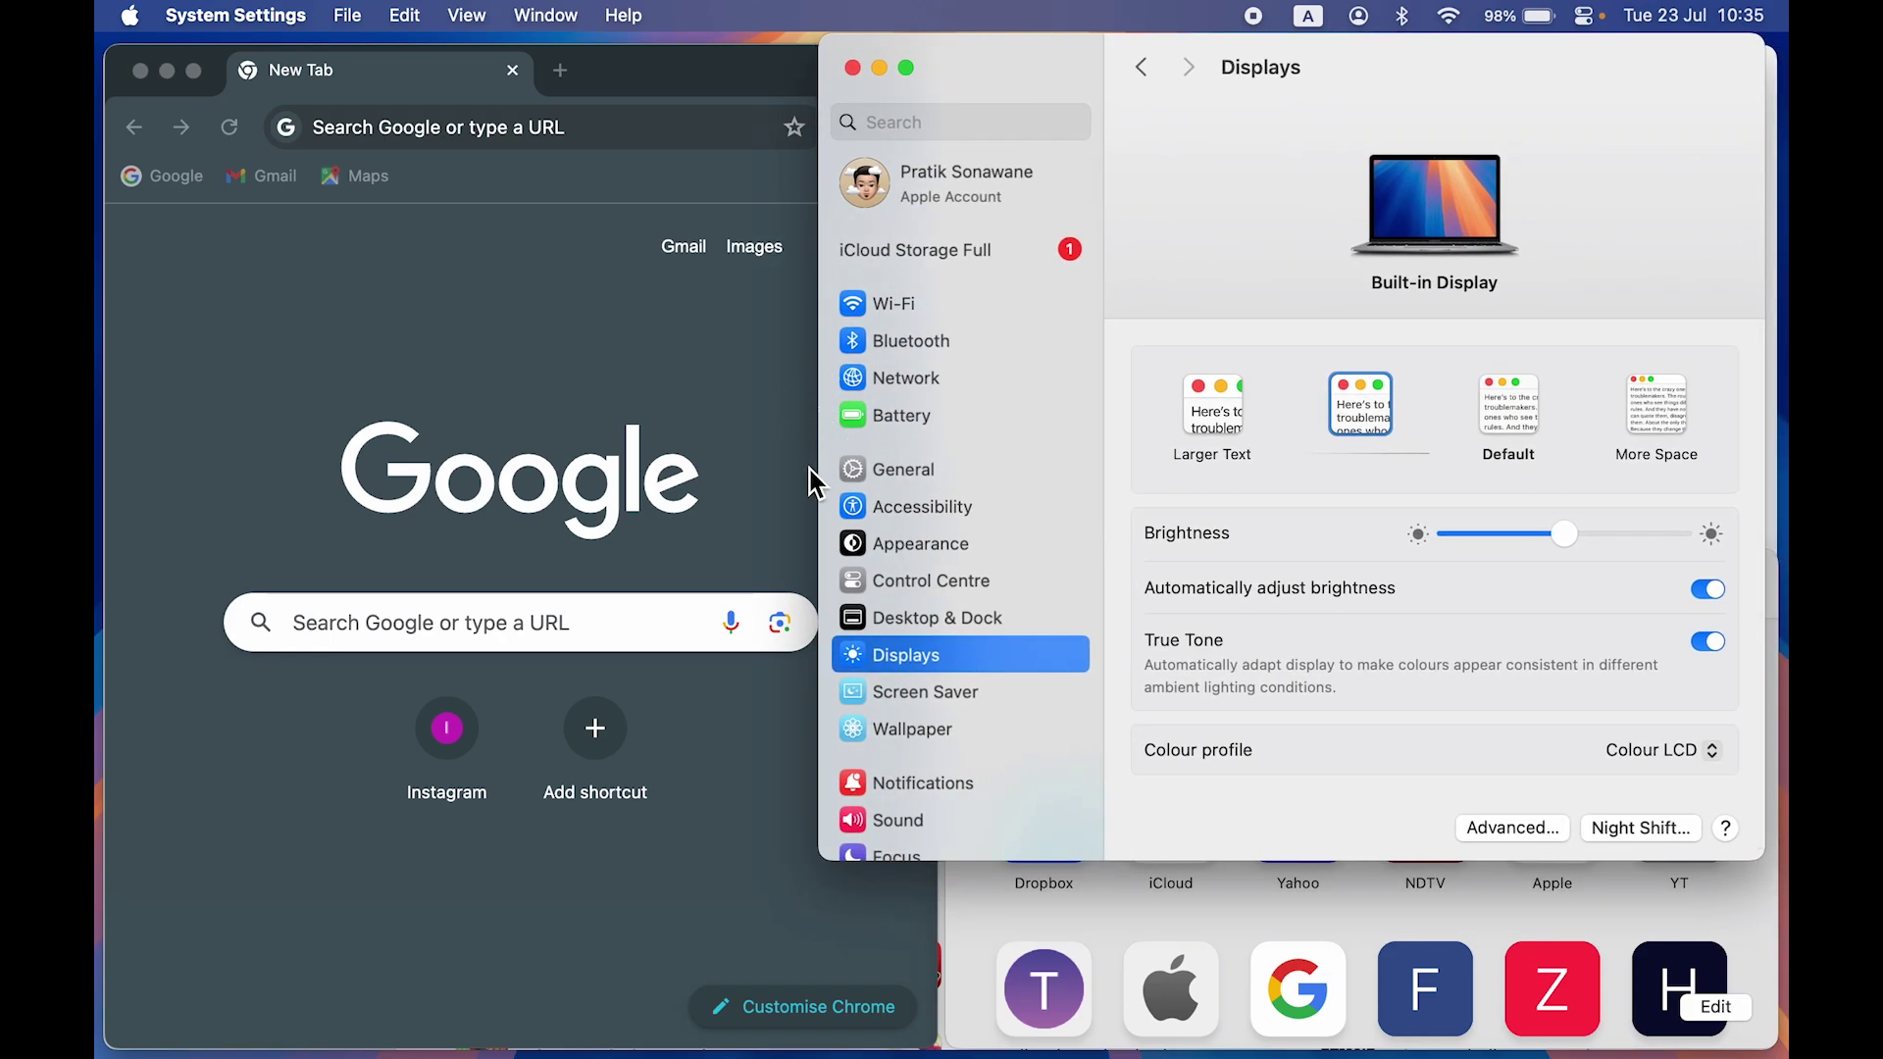
click(357, 383)
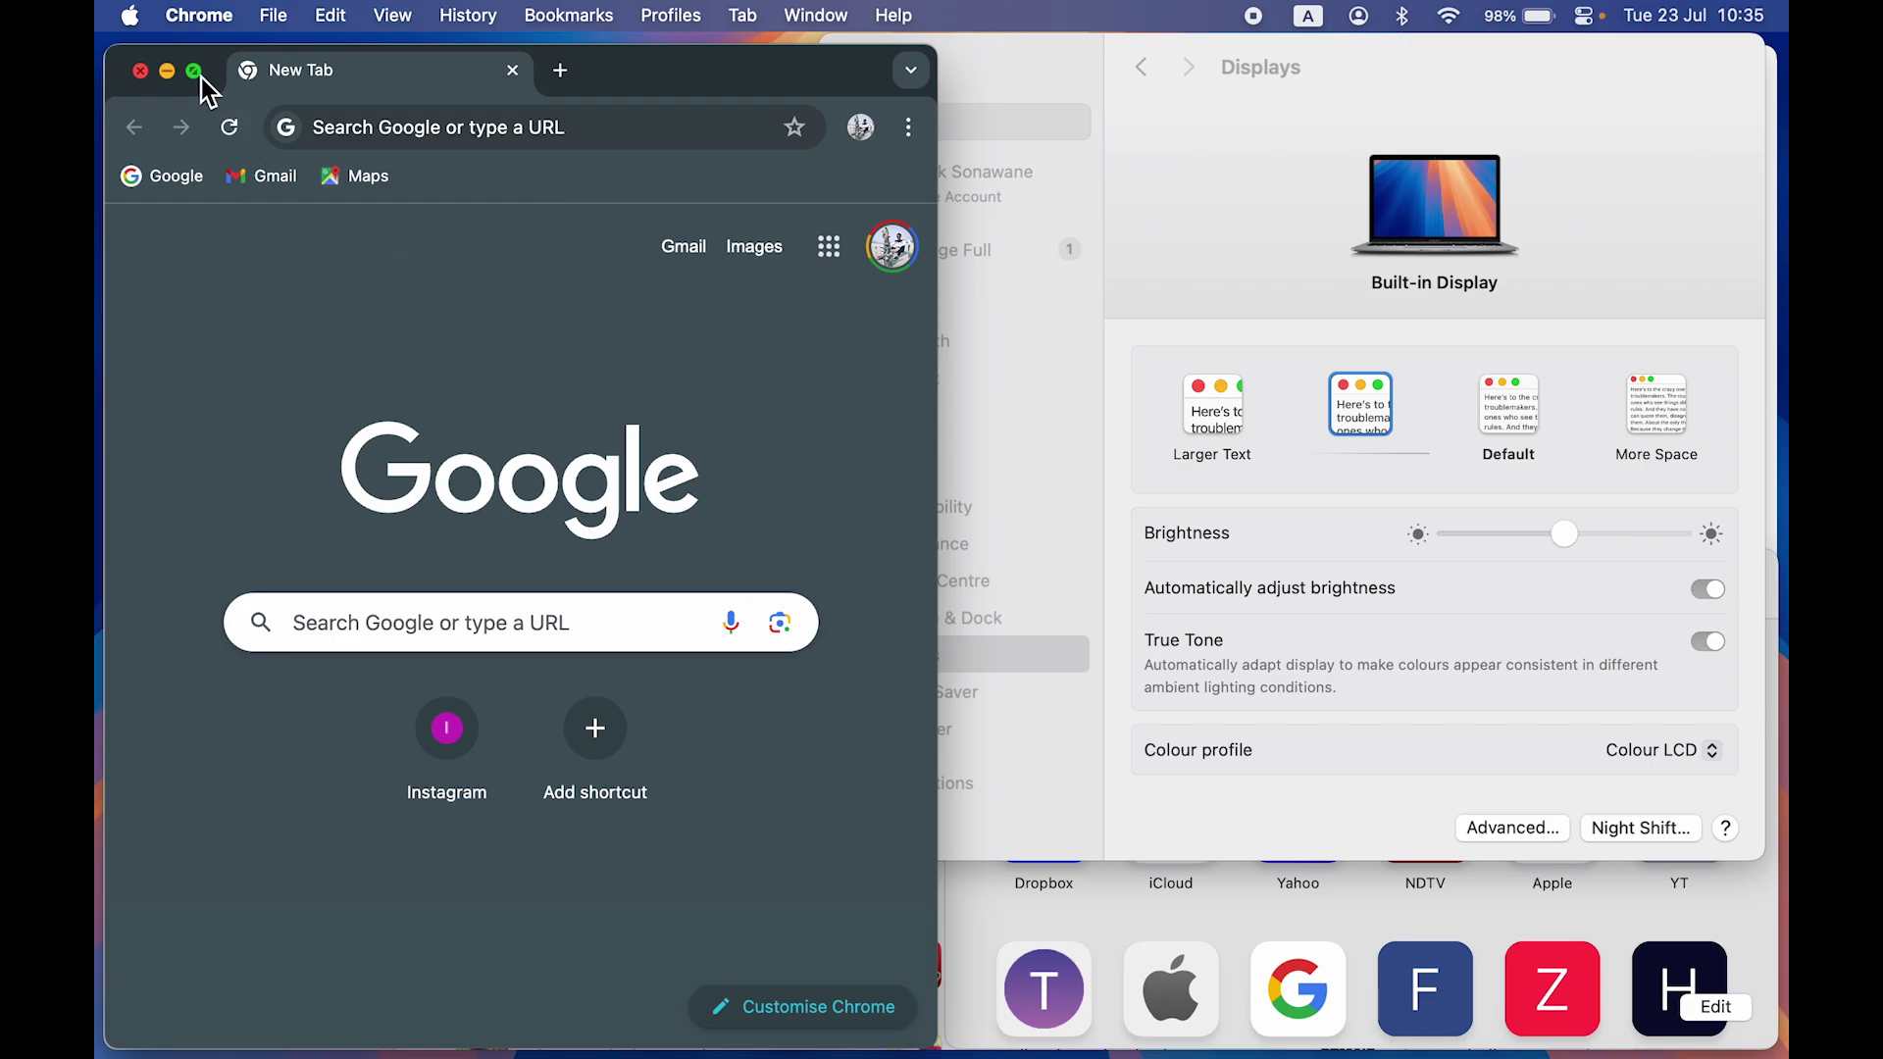
mouse_move(201, 79)
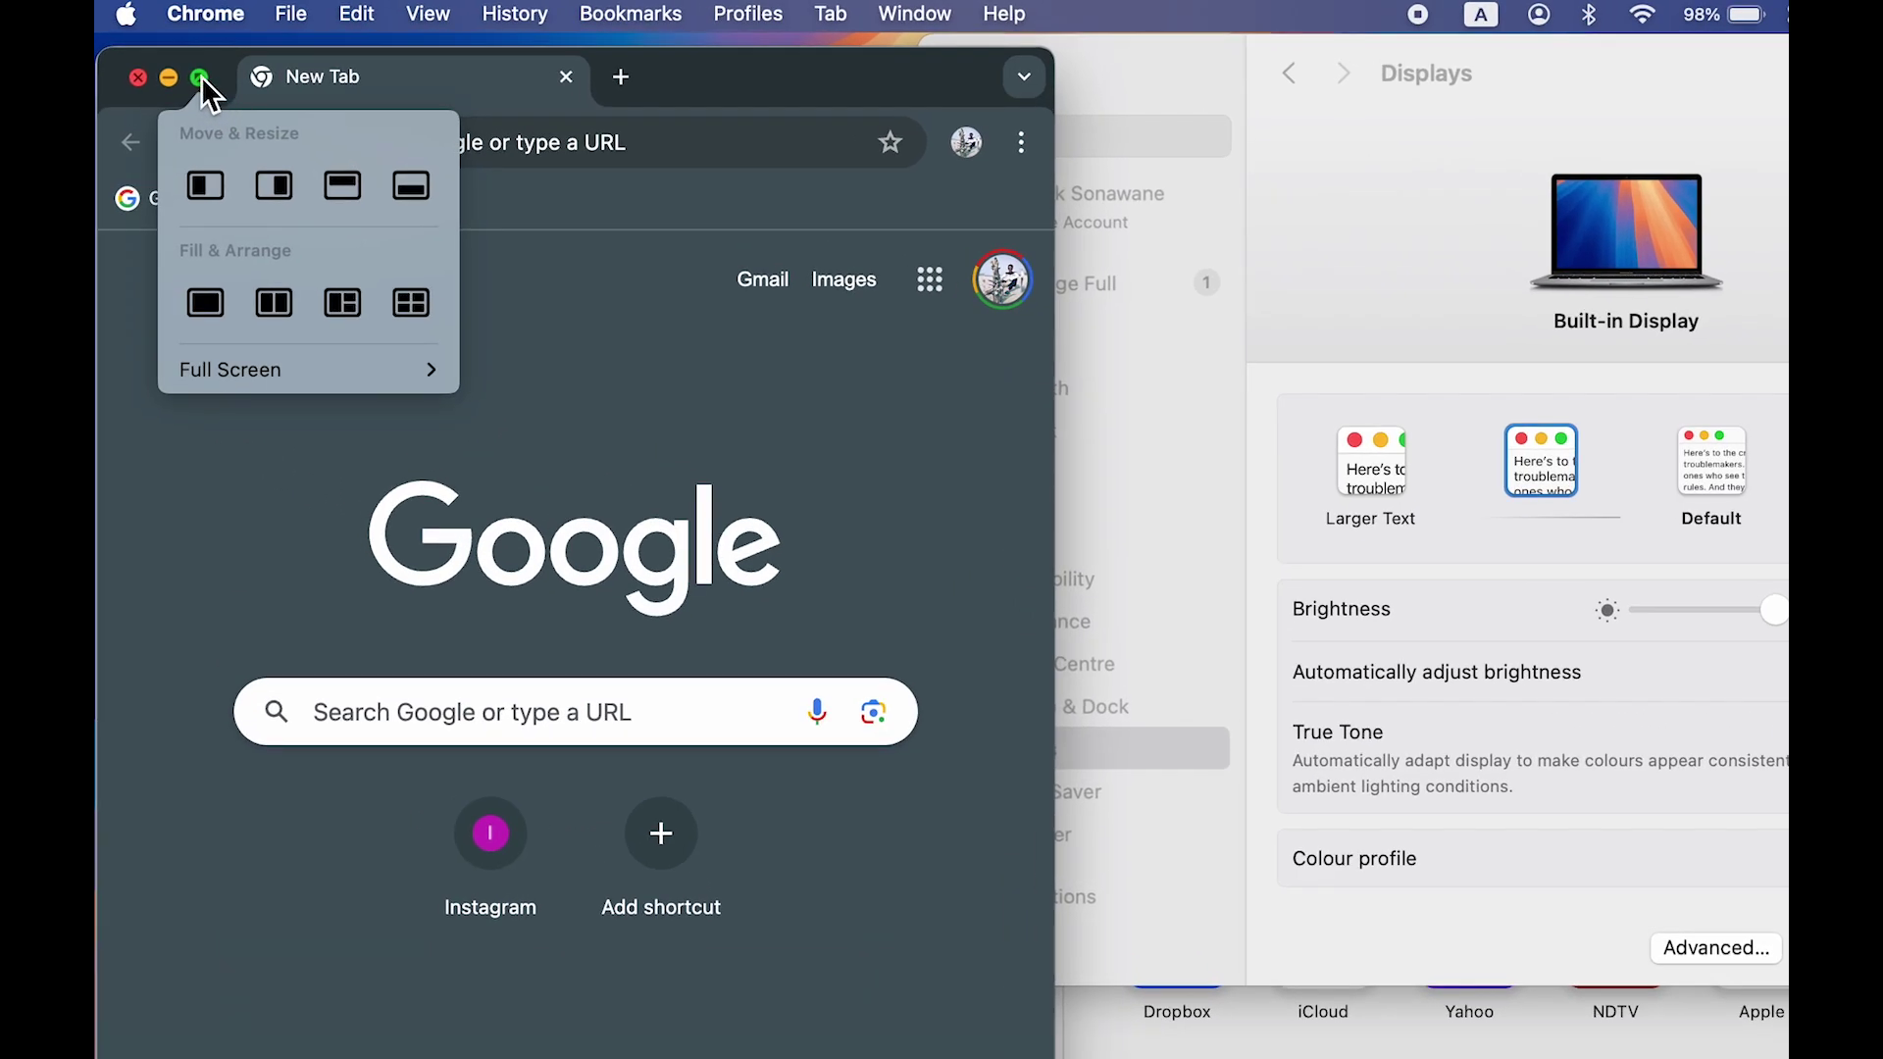
Tile the four windows into screen quadrants and raise App Store, Chrome, Safari and System Settings in turn.
click(422, 303)
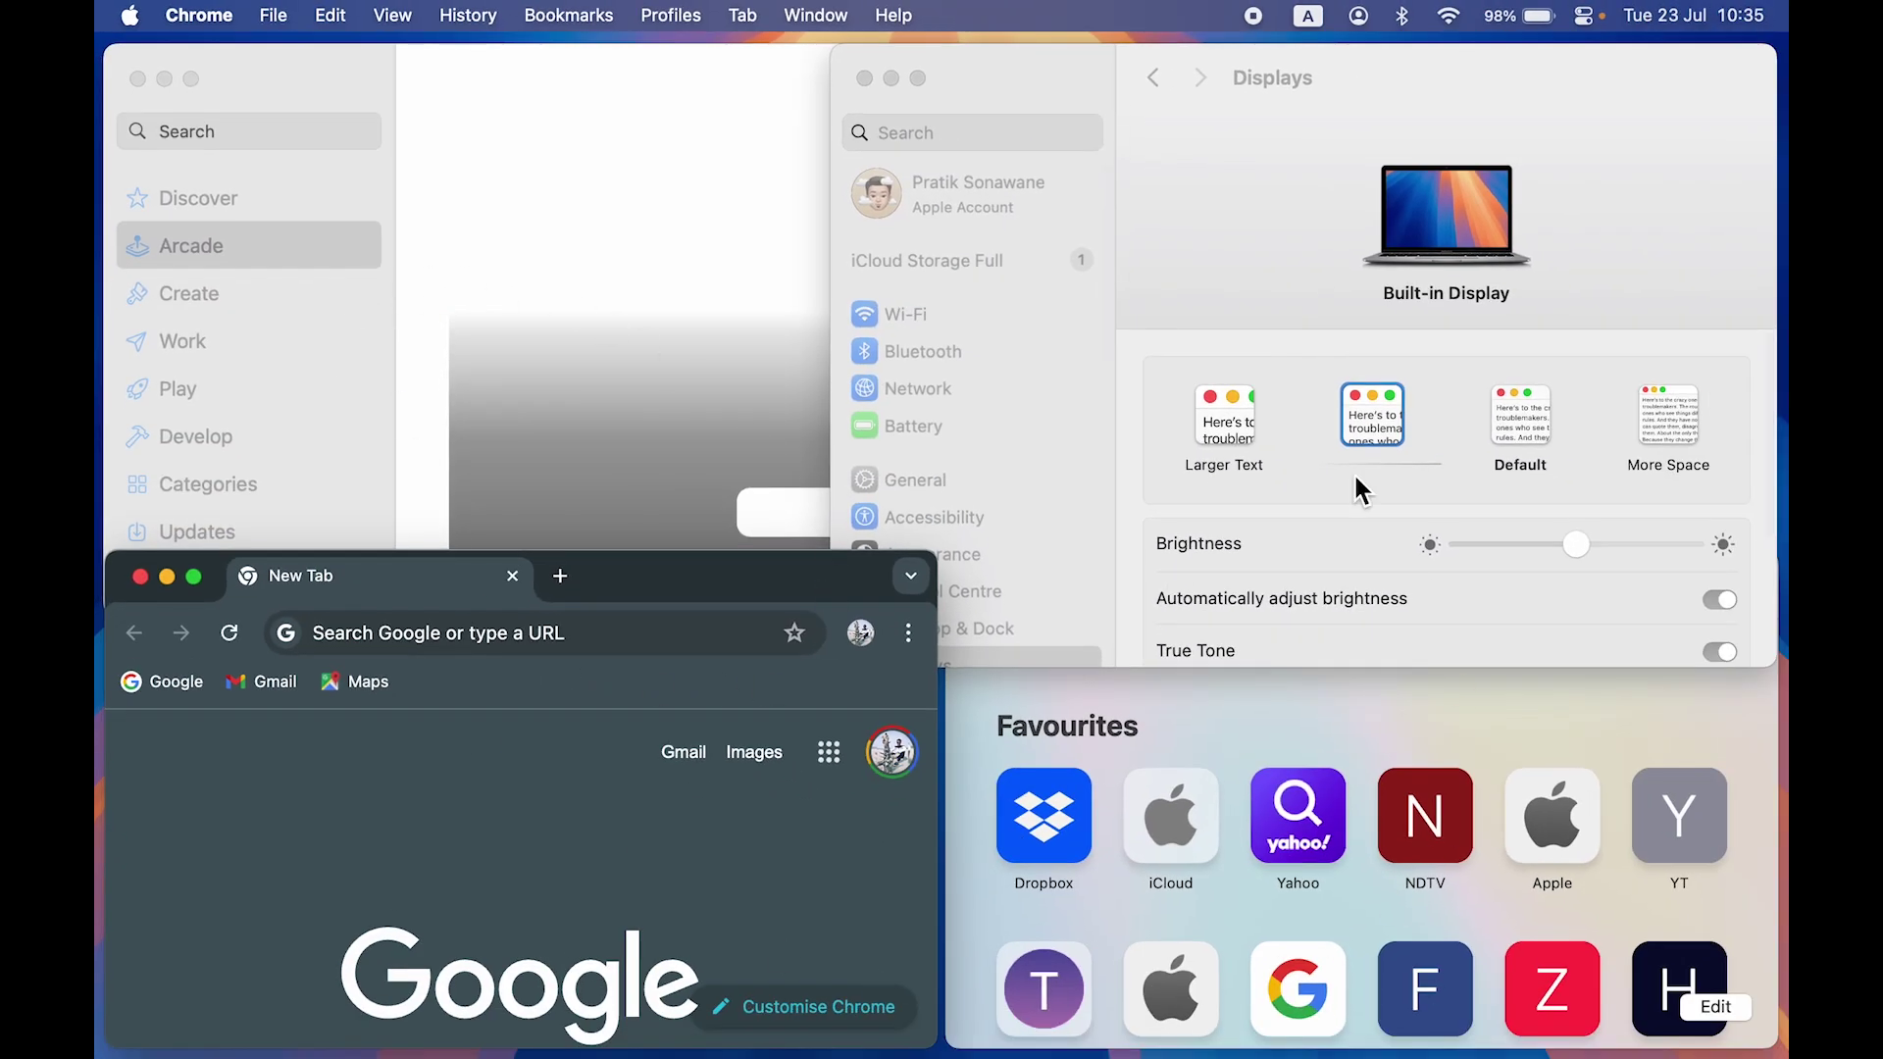
click(478, 373)
click(299, 829)
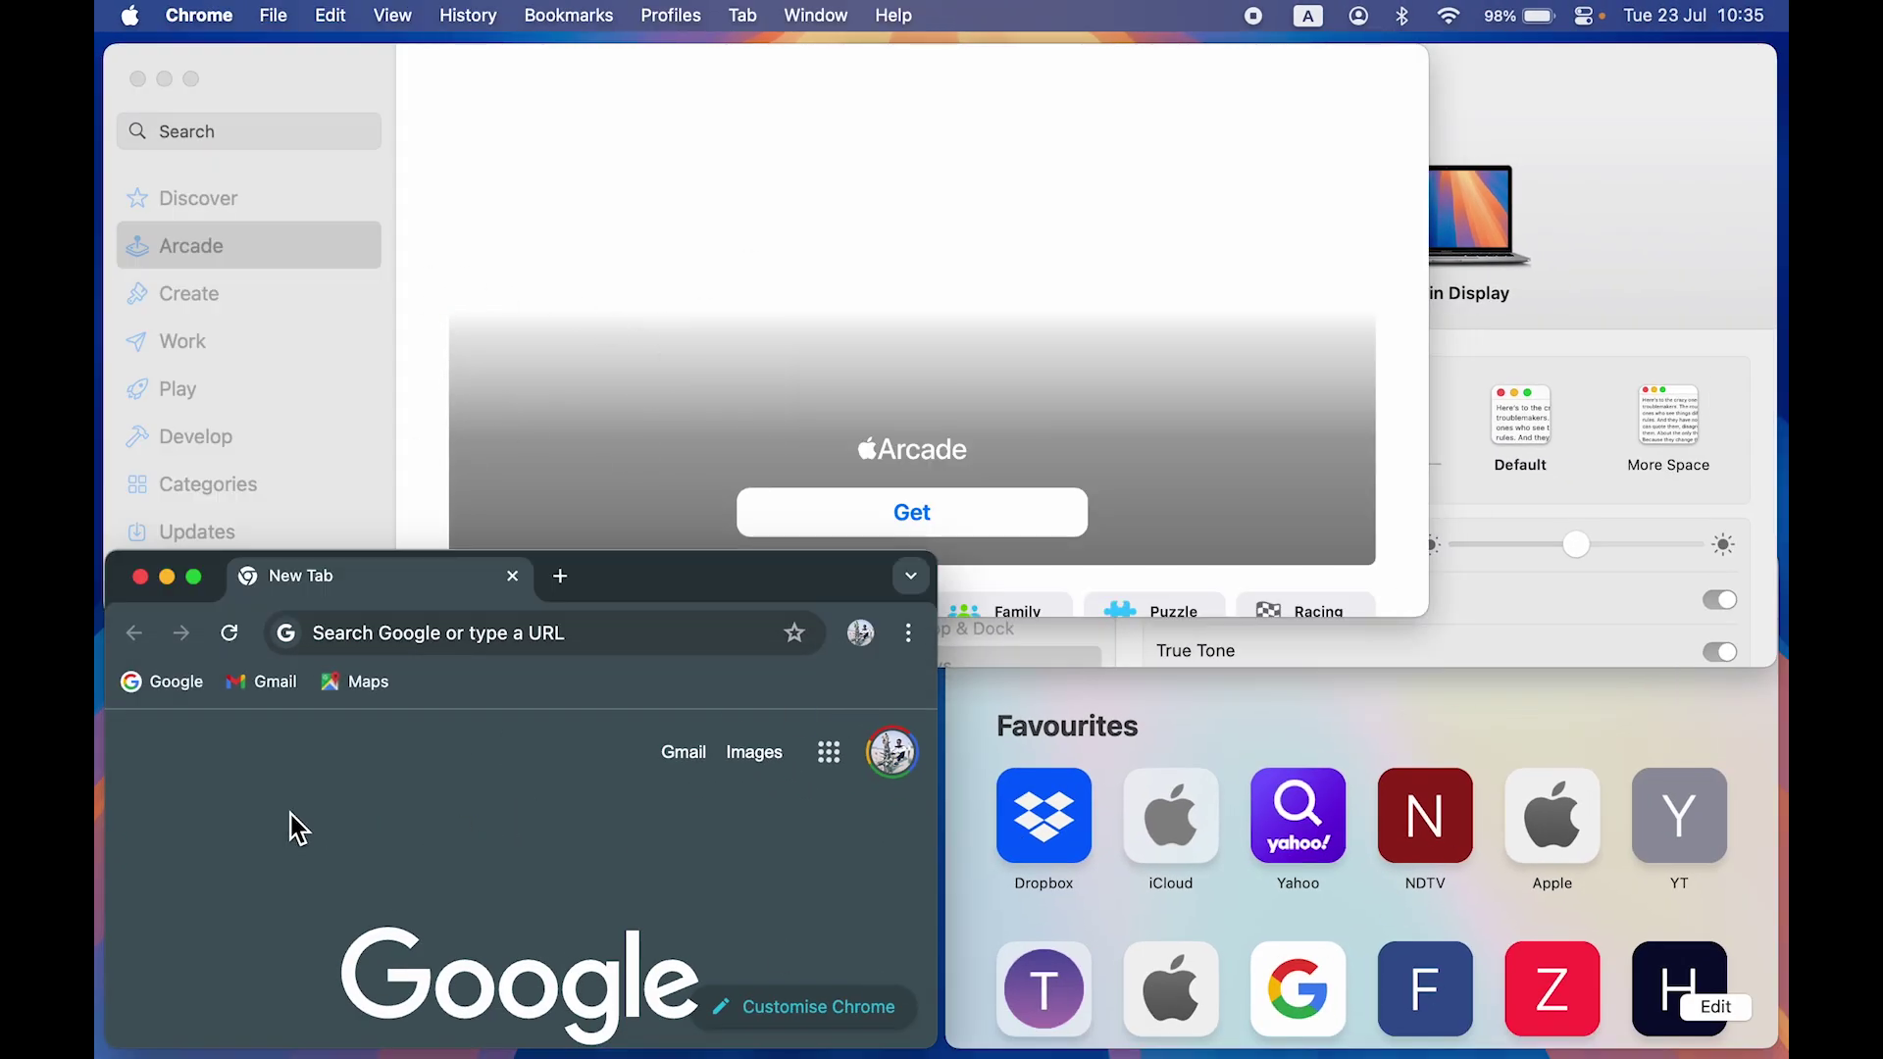
click(1261, 738)
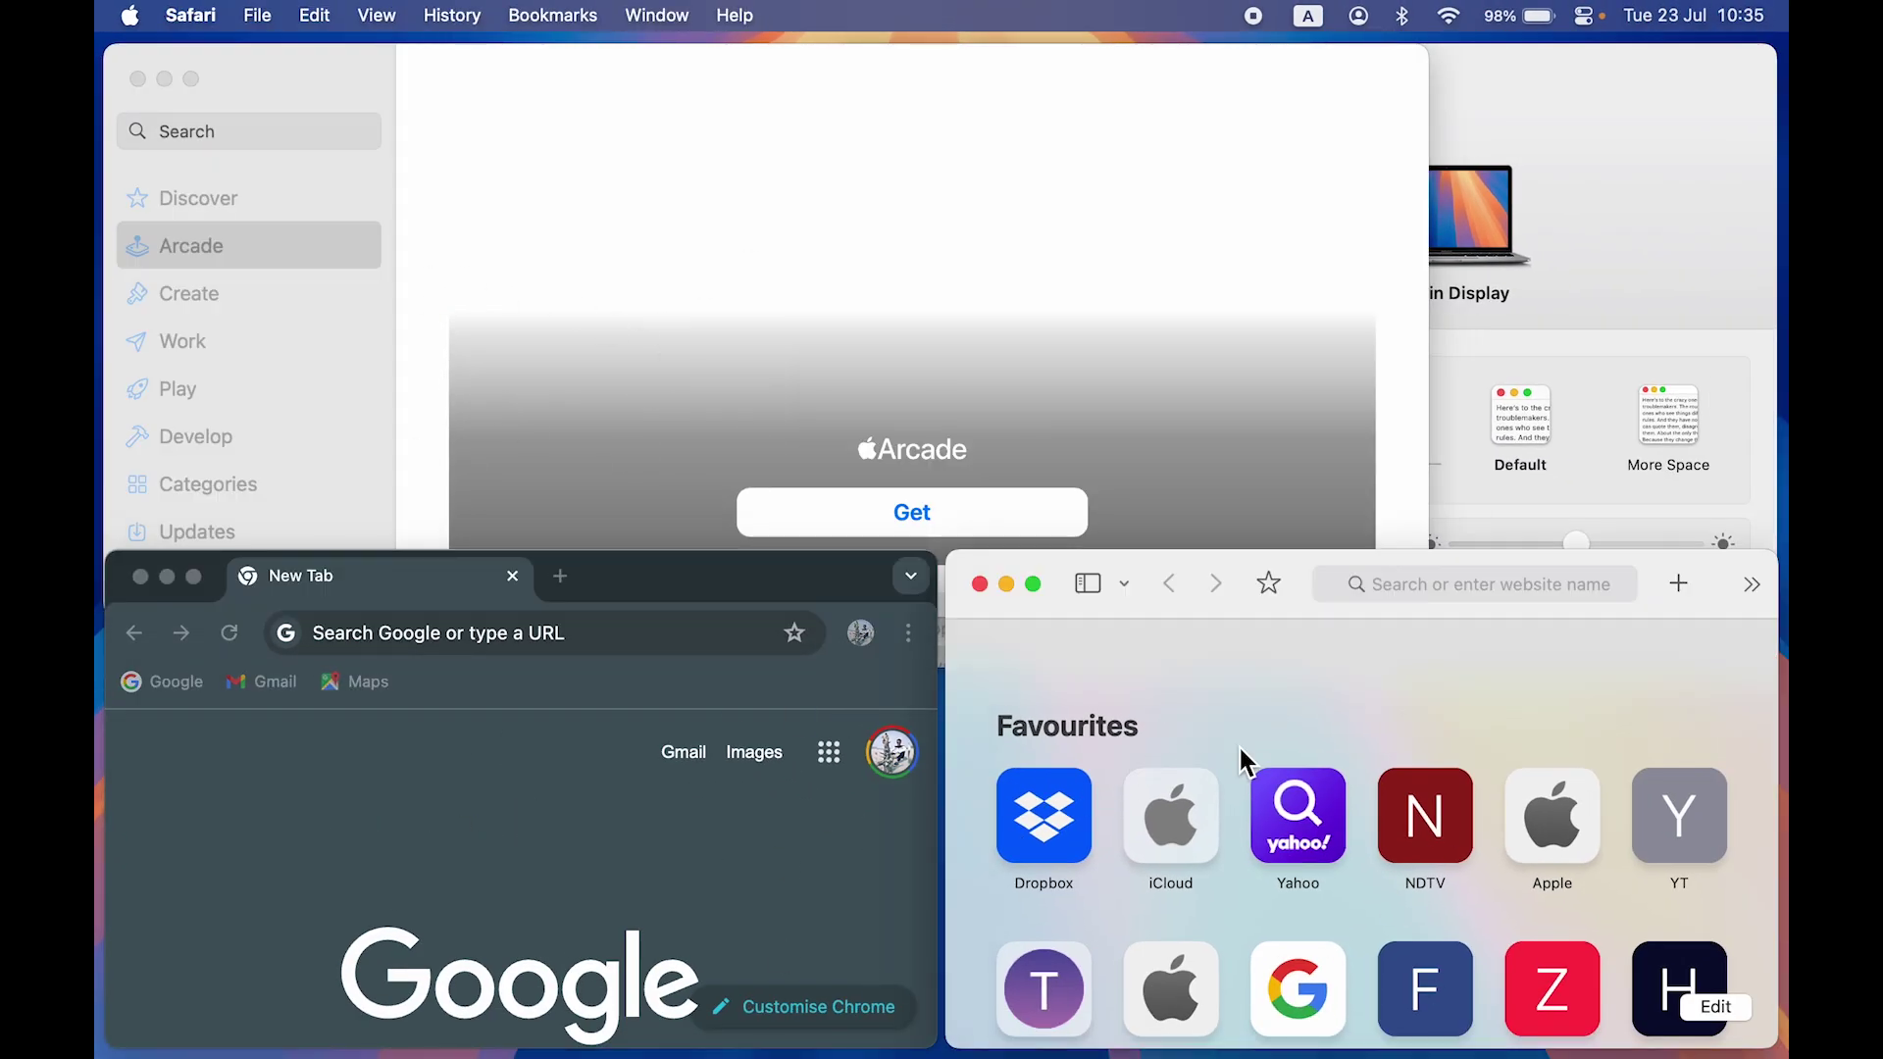
click(1613, 107)
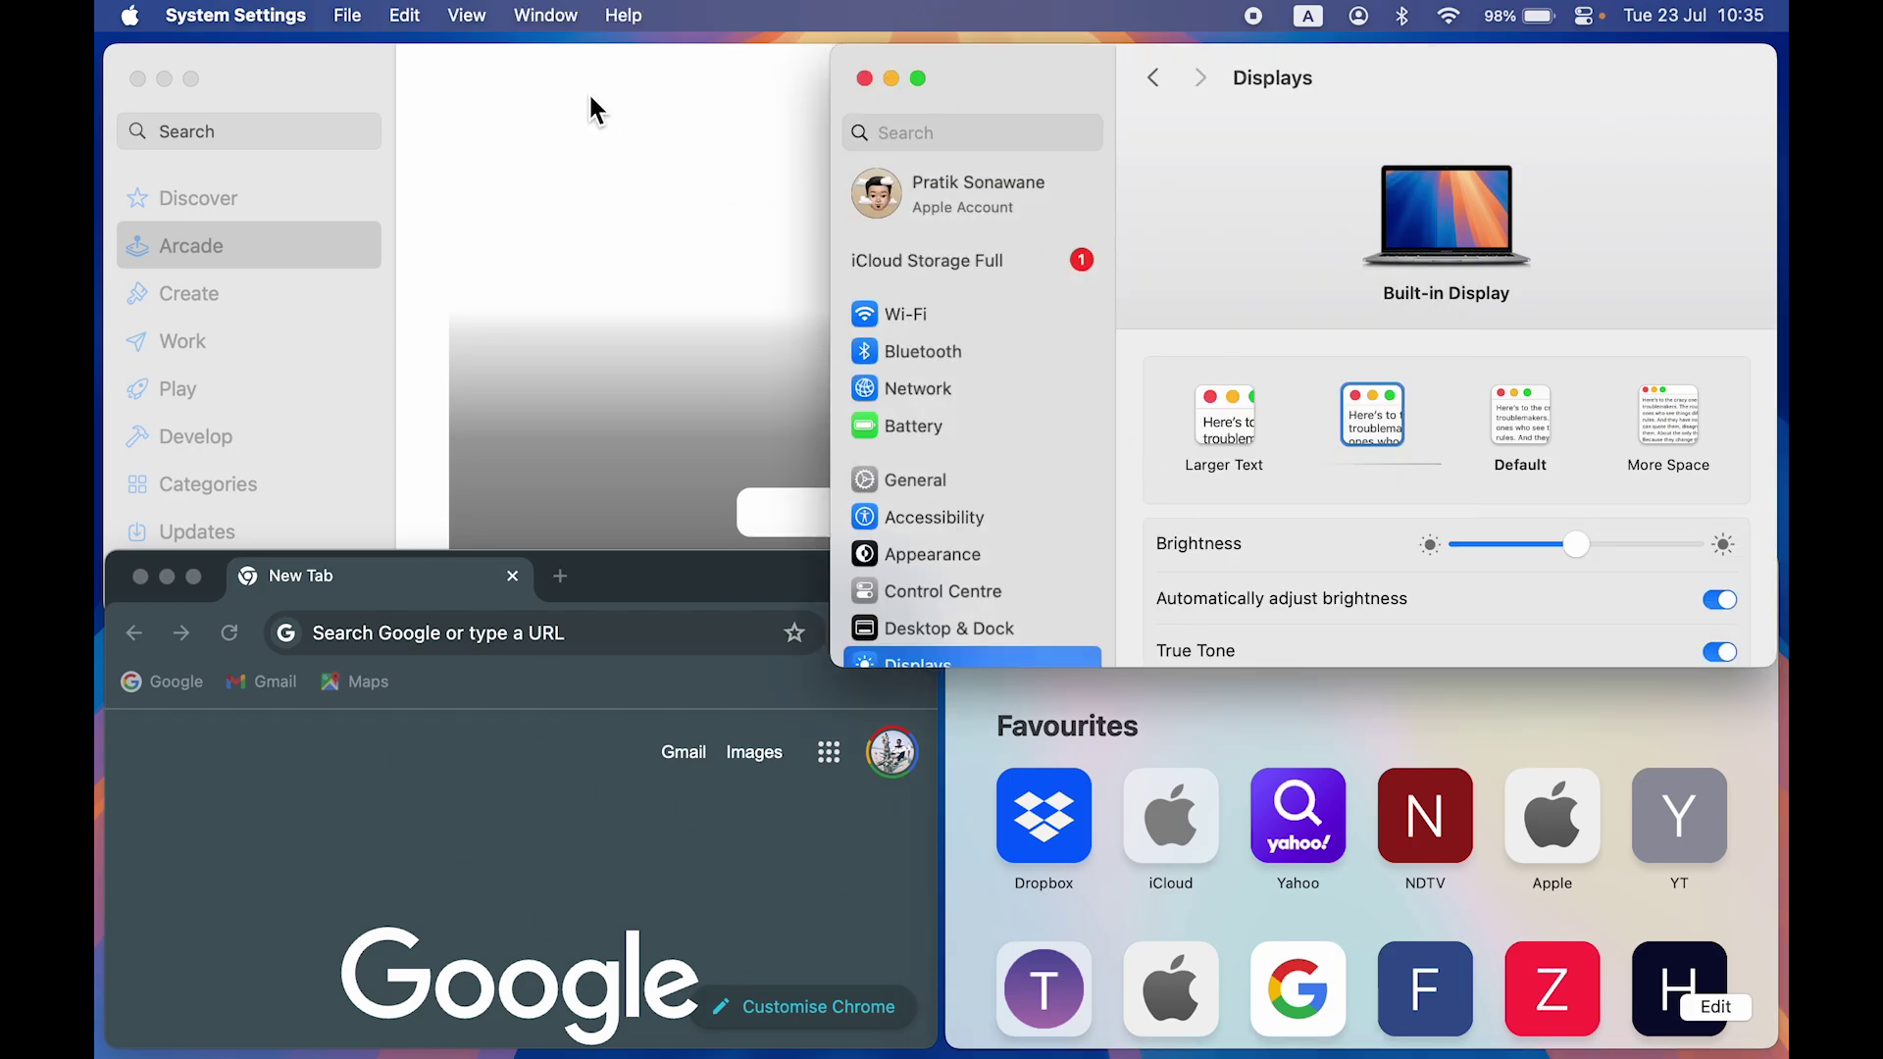
Scroll the App Store Arcade page to its game lists, then raise Chrome and System Settings.
click(534, 108)
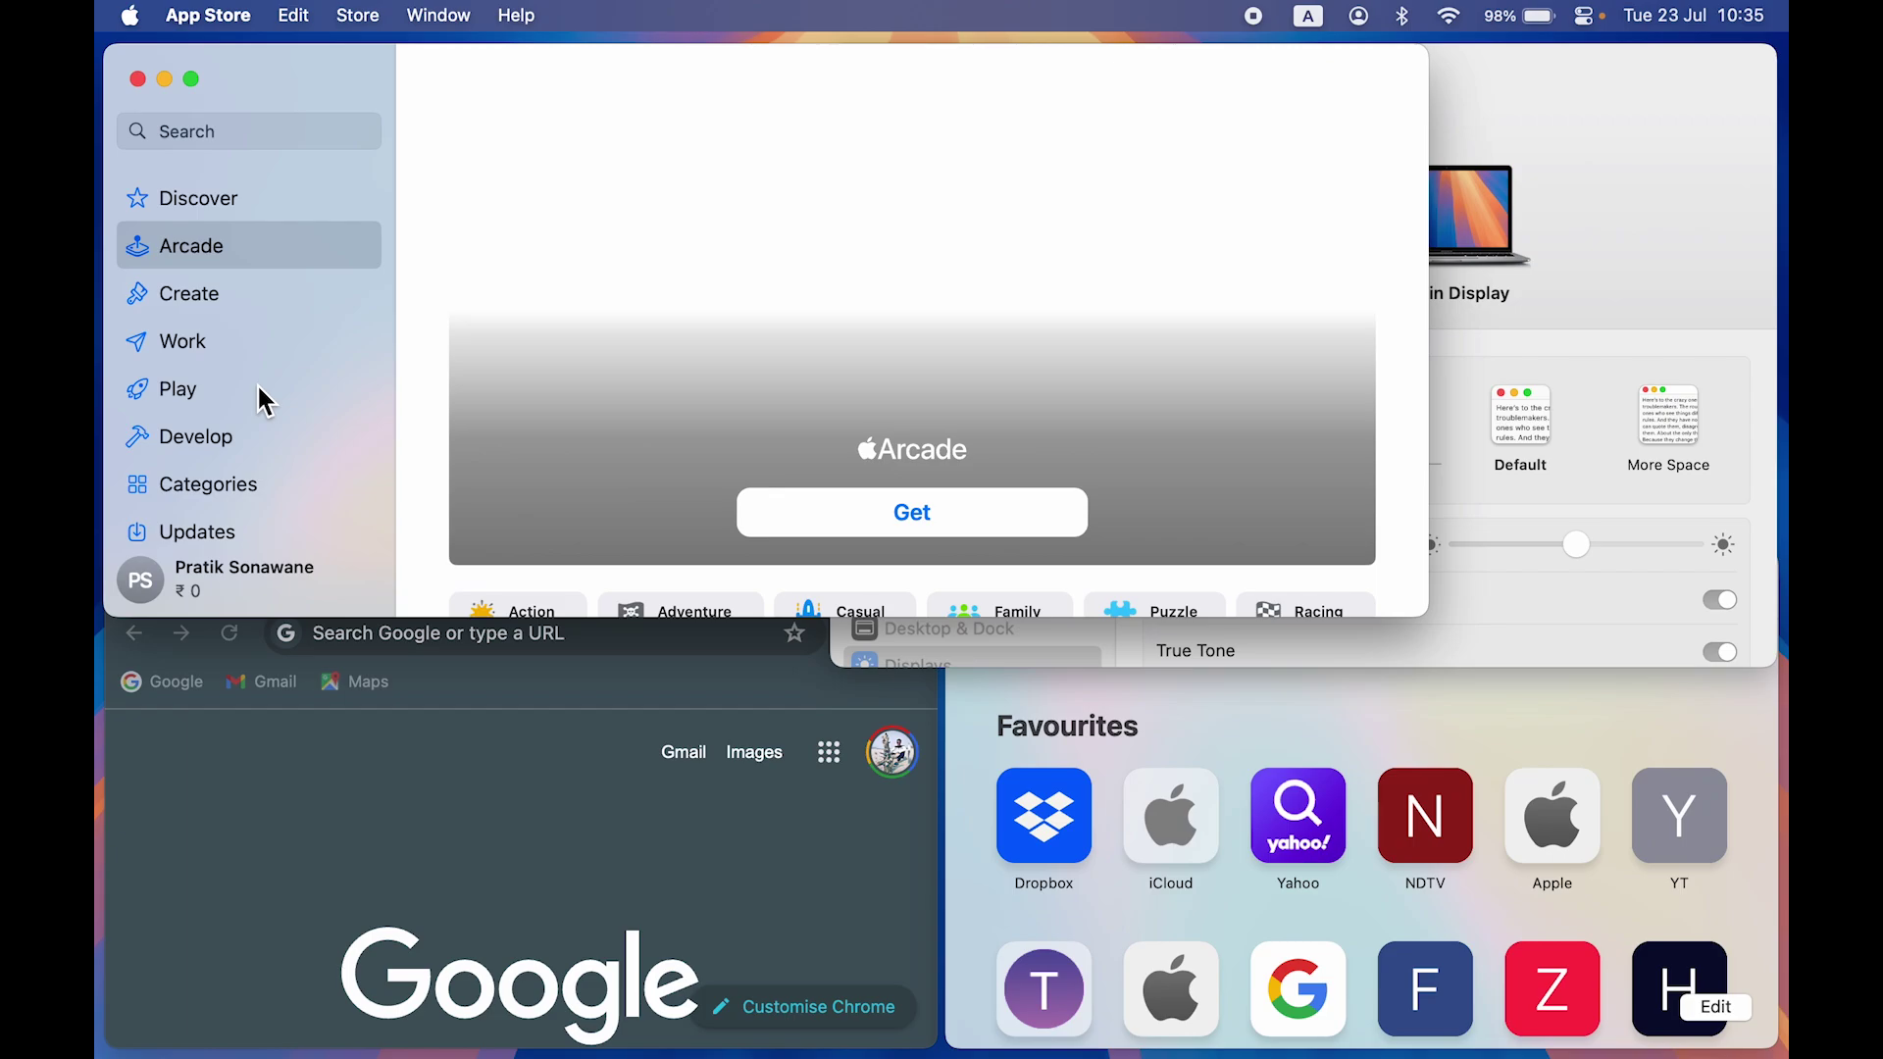
scroll(652, 512, down, 10)
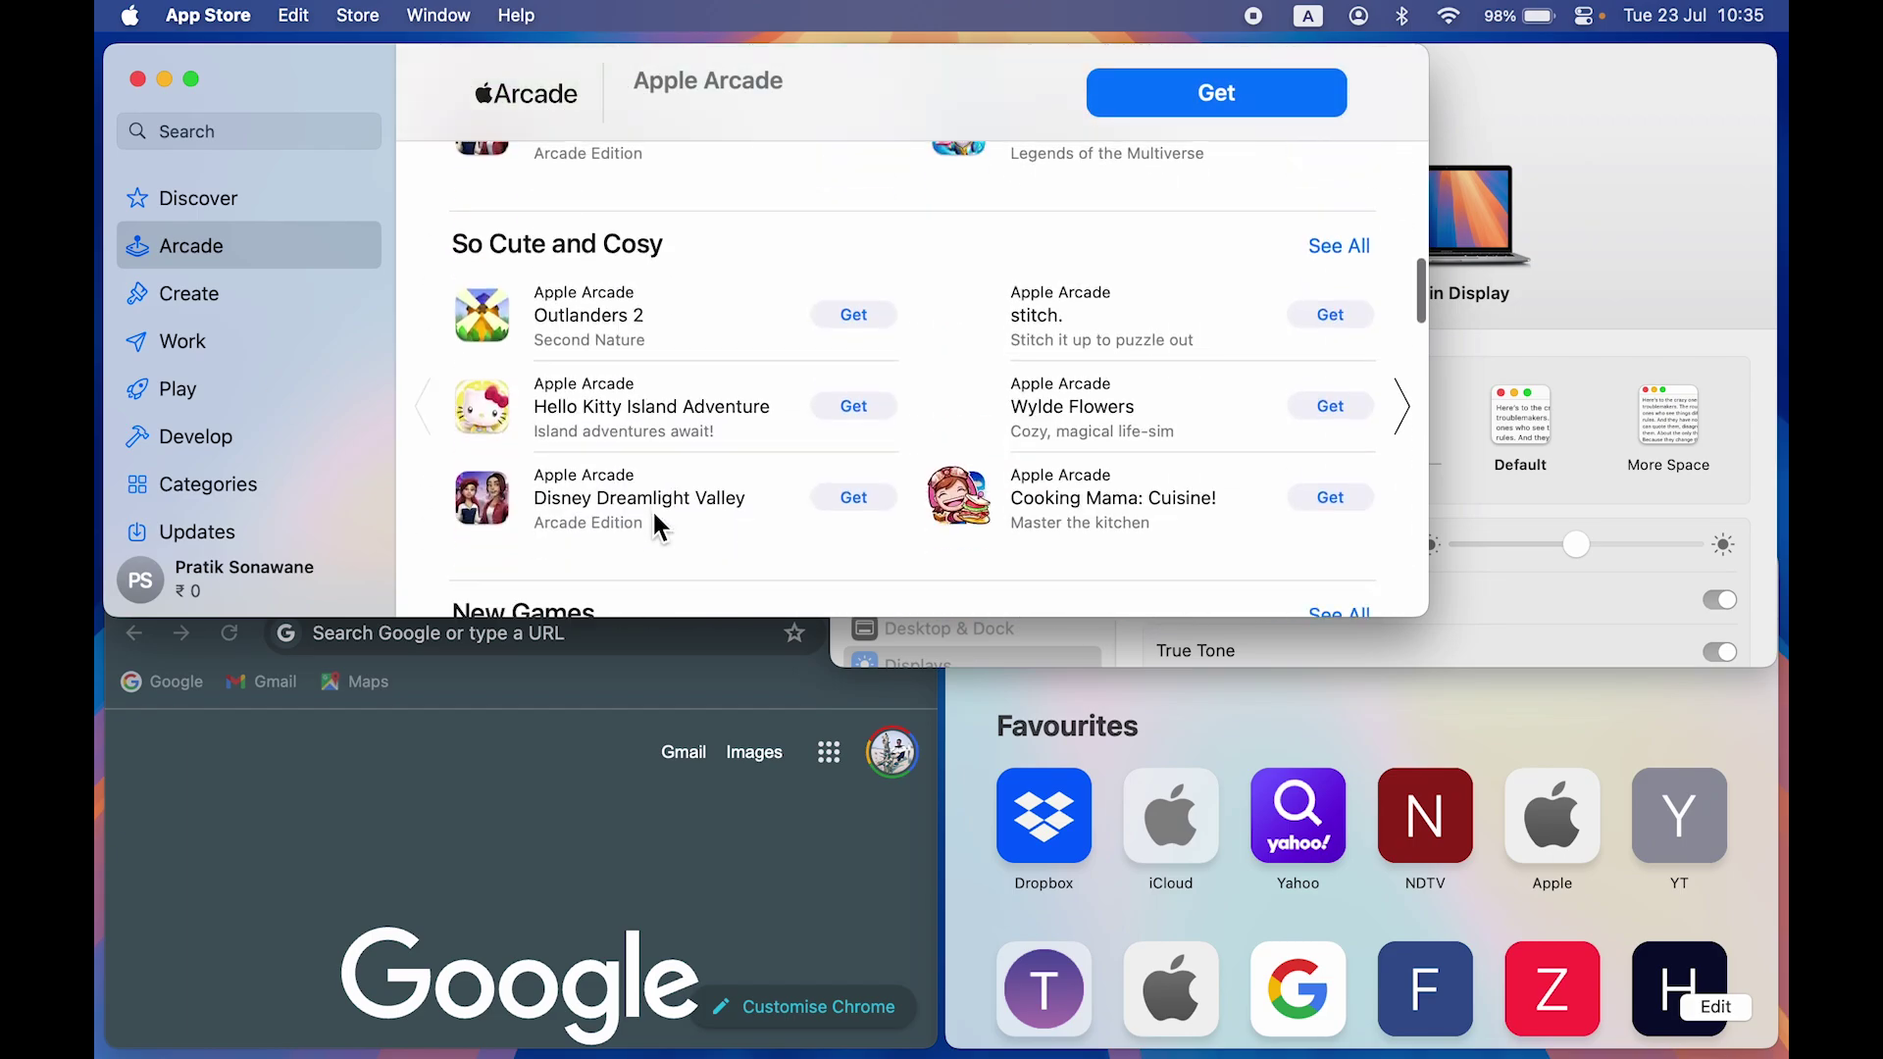
click(363, 805)
scroll(1302, 870, down, 5)
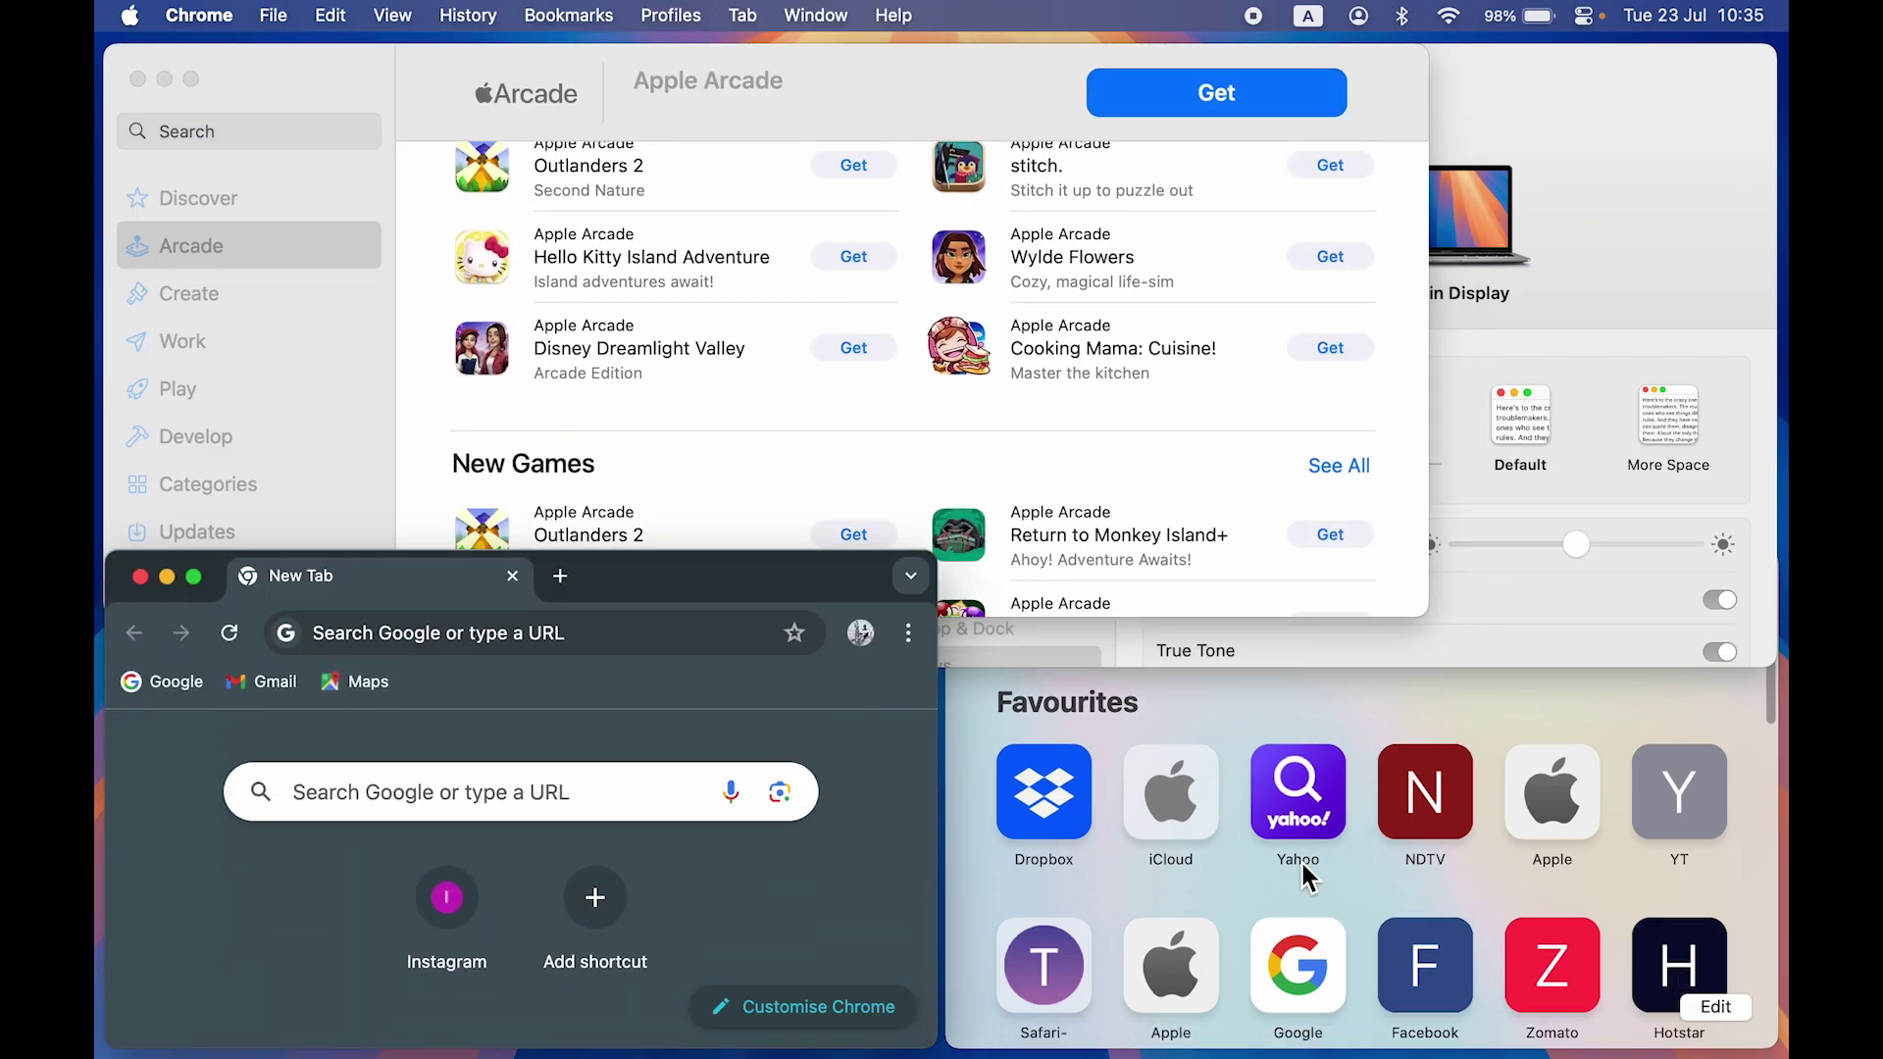
click(1638, 269)
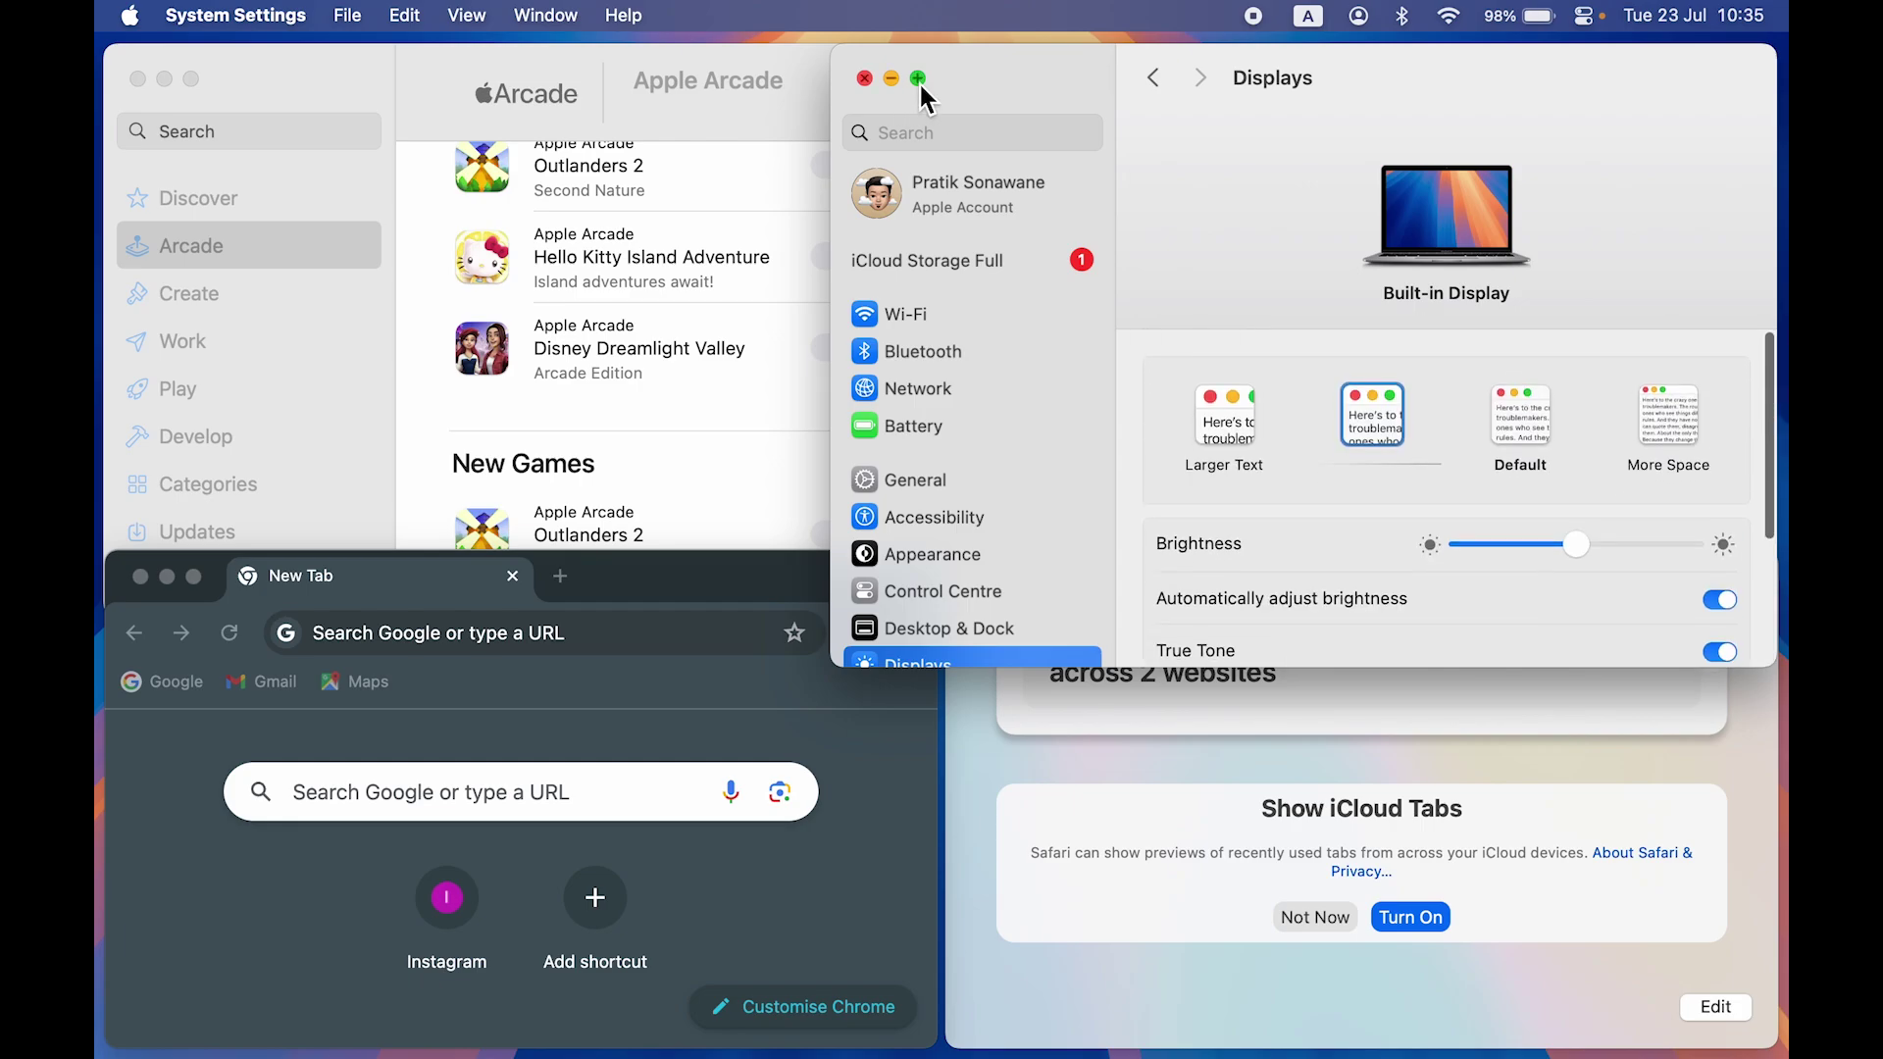
Set System Settings, then the App Store window, to Fill the whole screen.
mouse_move(922, 79)
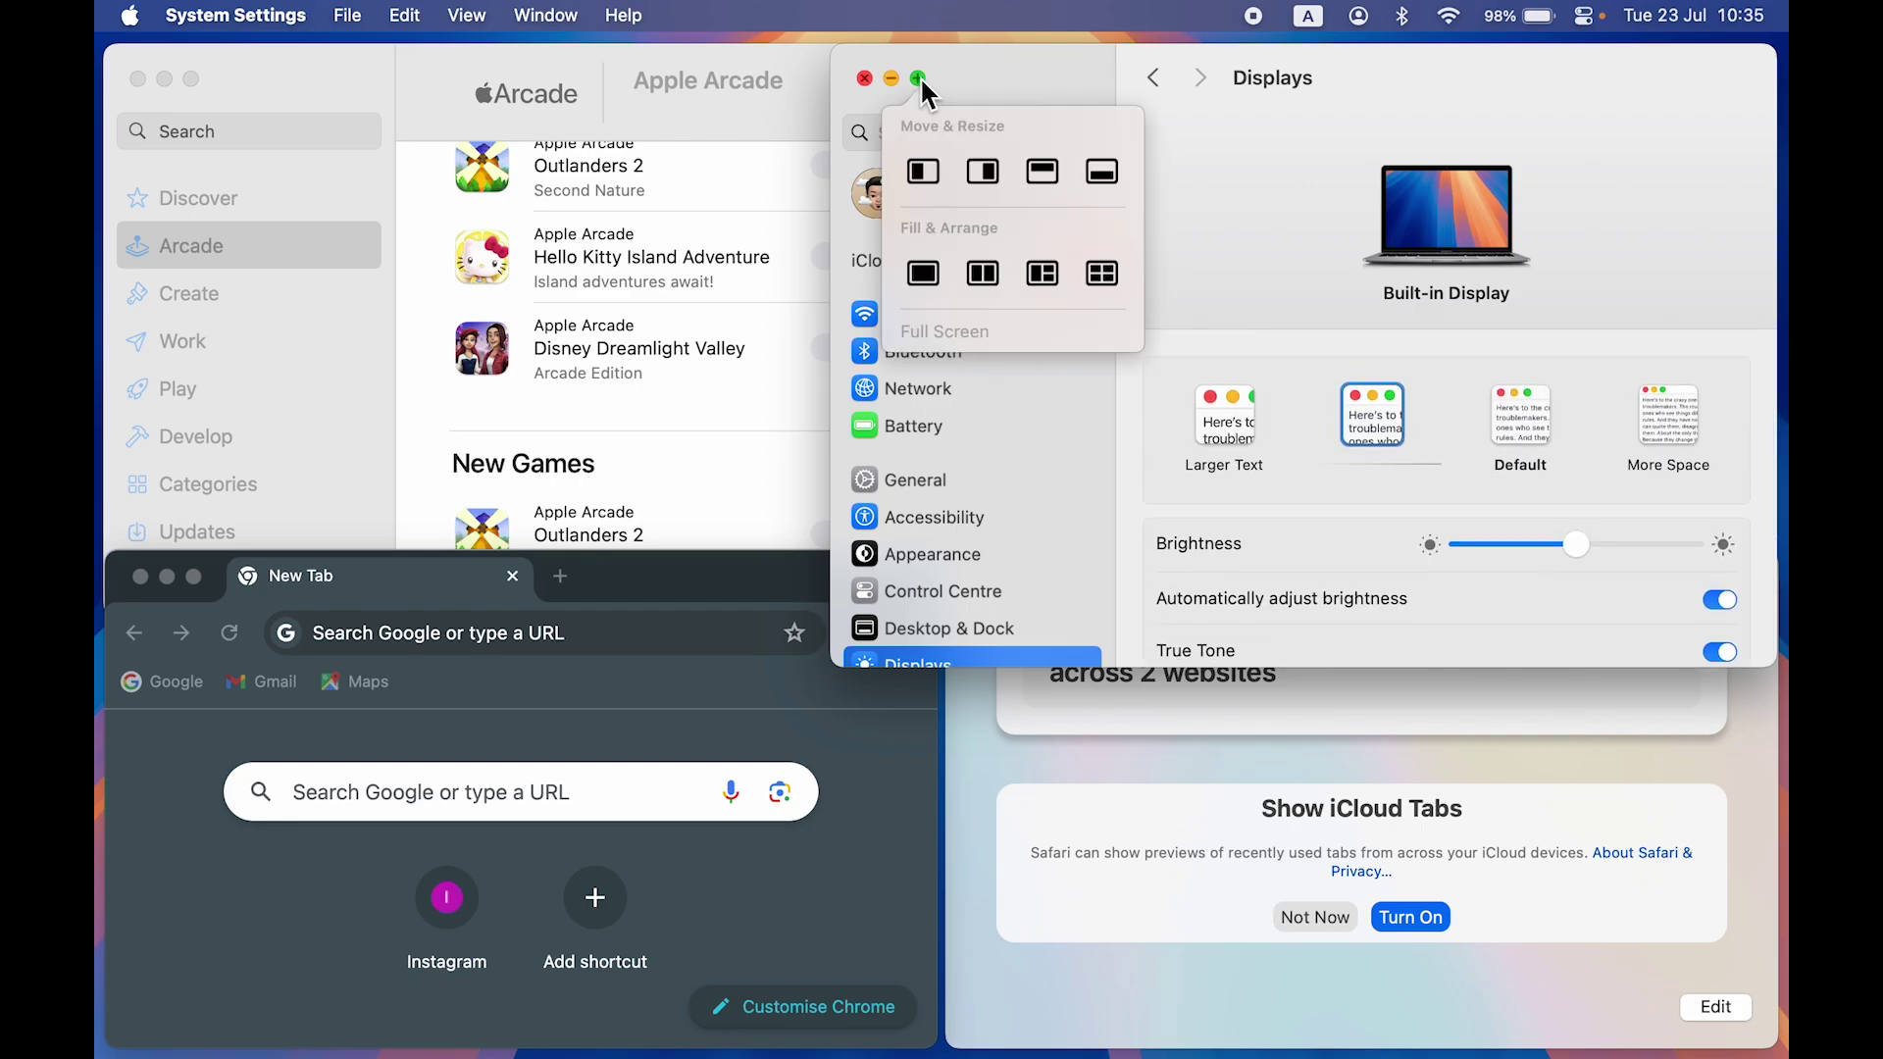
click(933, 269)
click(277, 160)
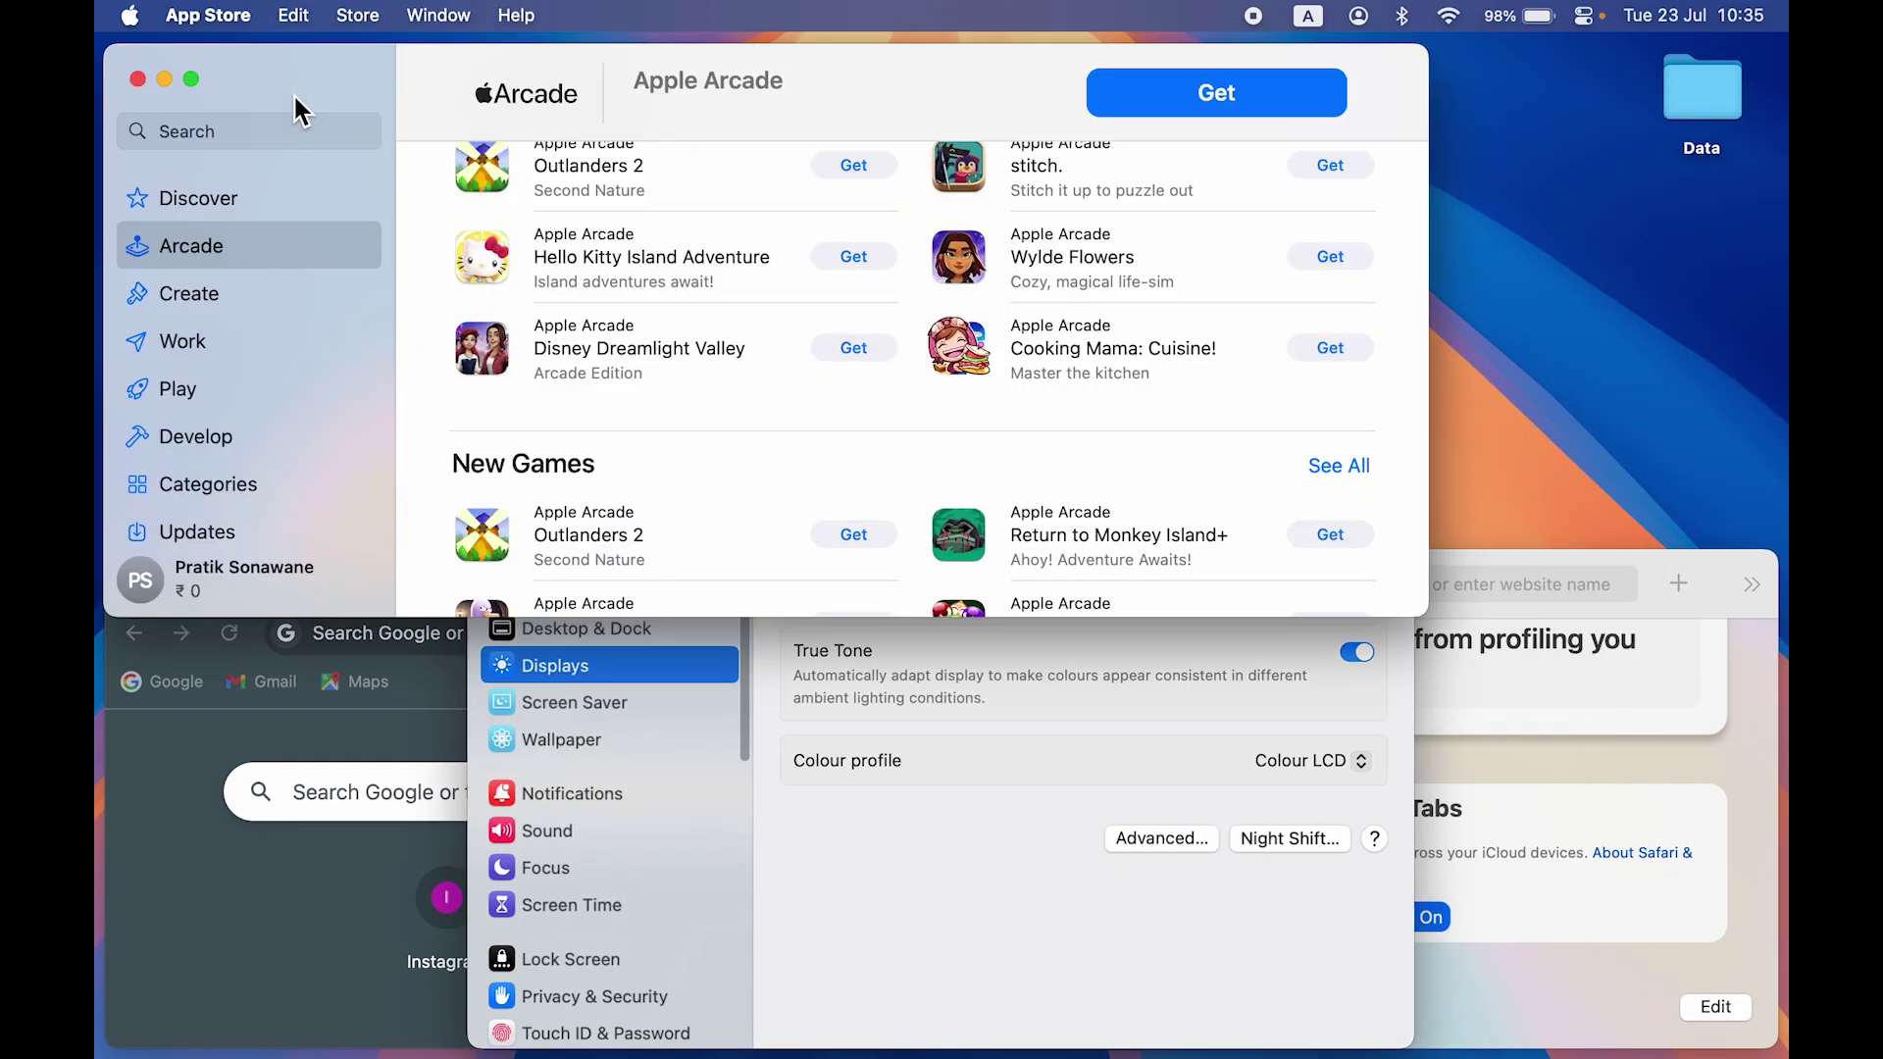
mouse_move(194, 85)
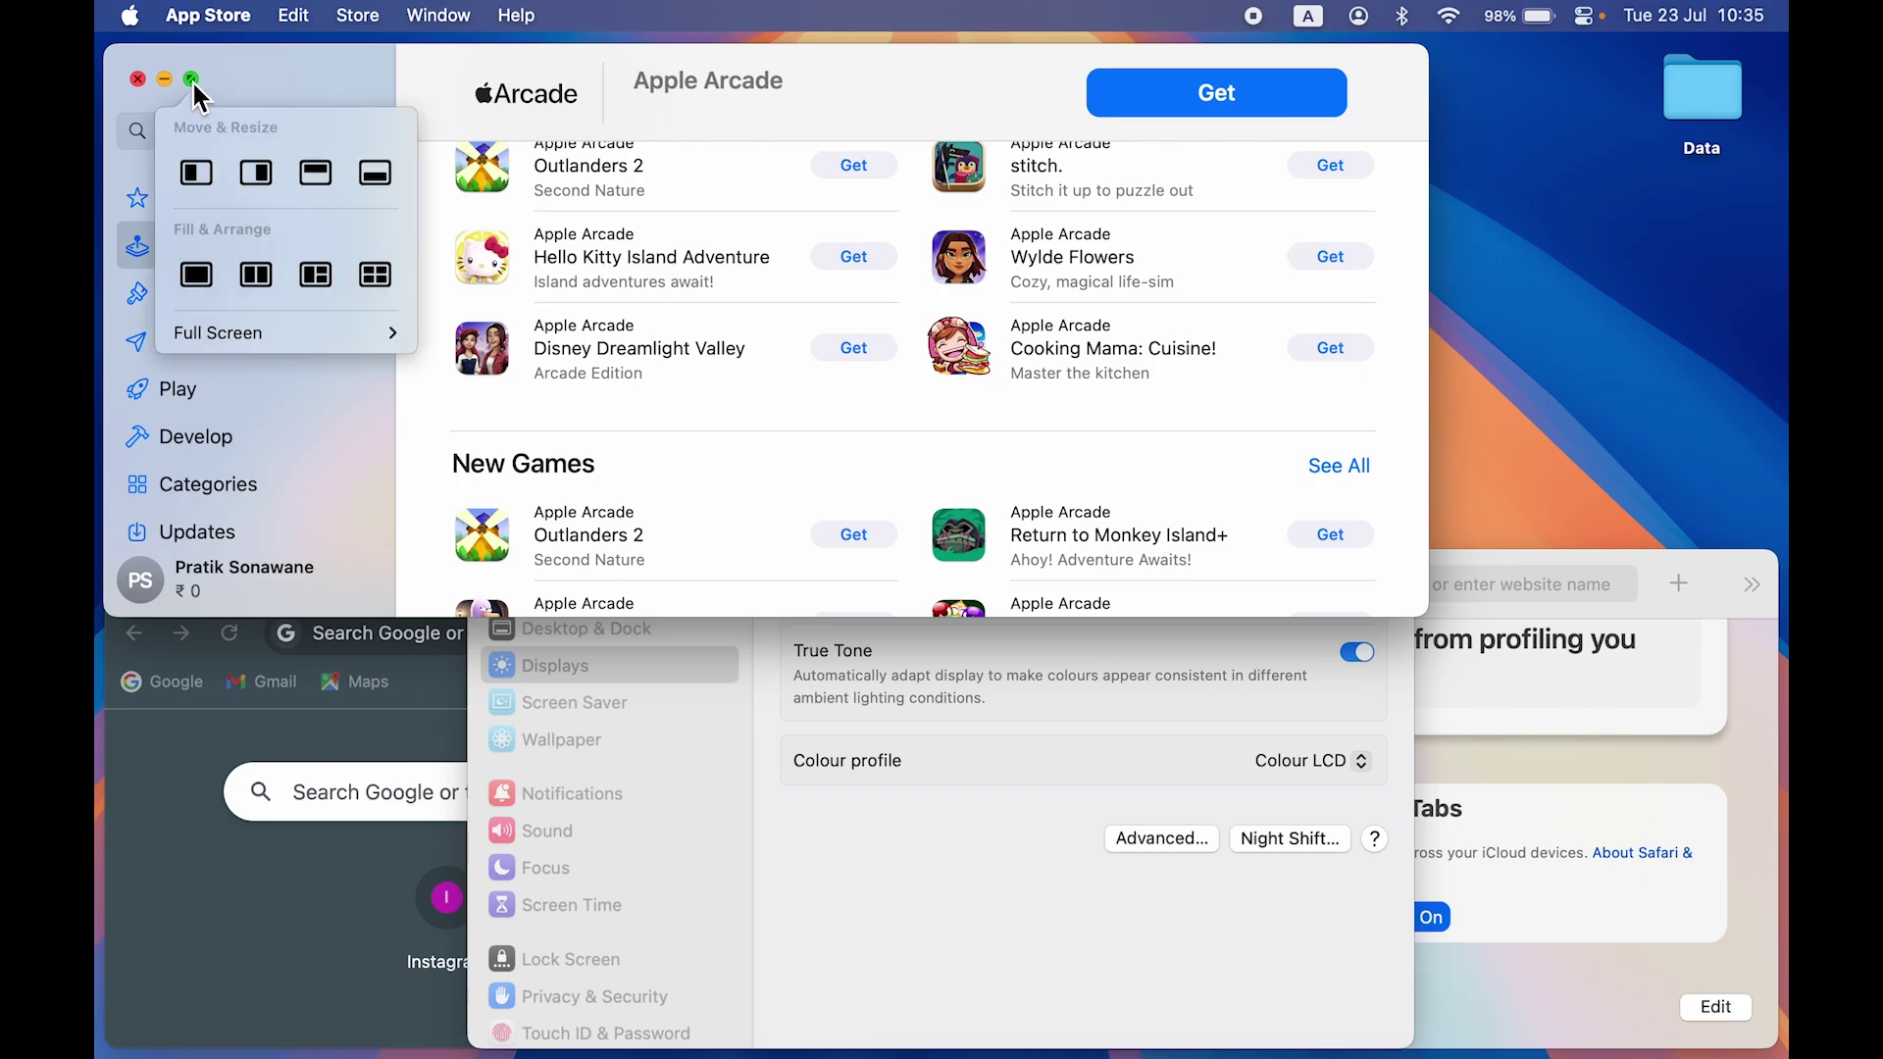
click(204, 286)
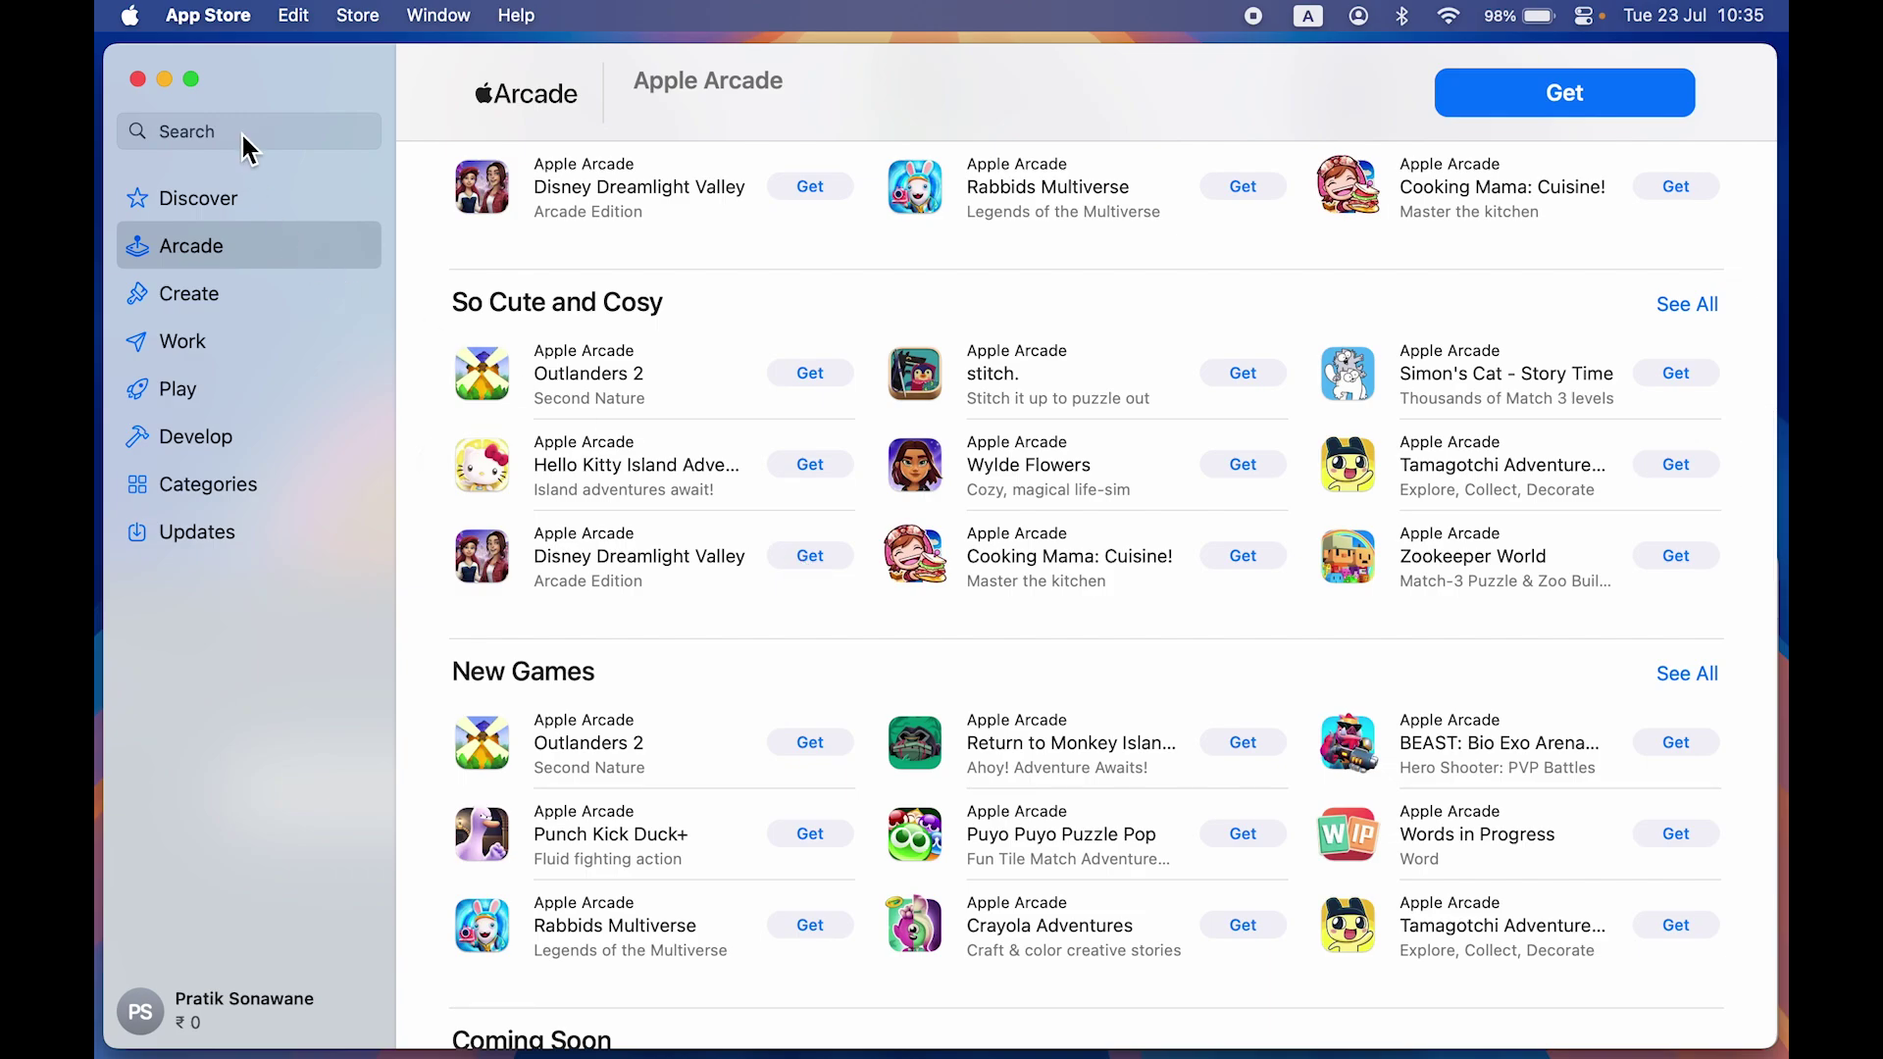
Minimize the App Store, System Settings, Chrome and Safari windows to clear the desktop.
mouse_move(198, 84)
click(173, 82)
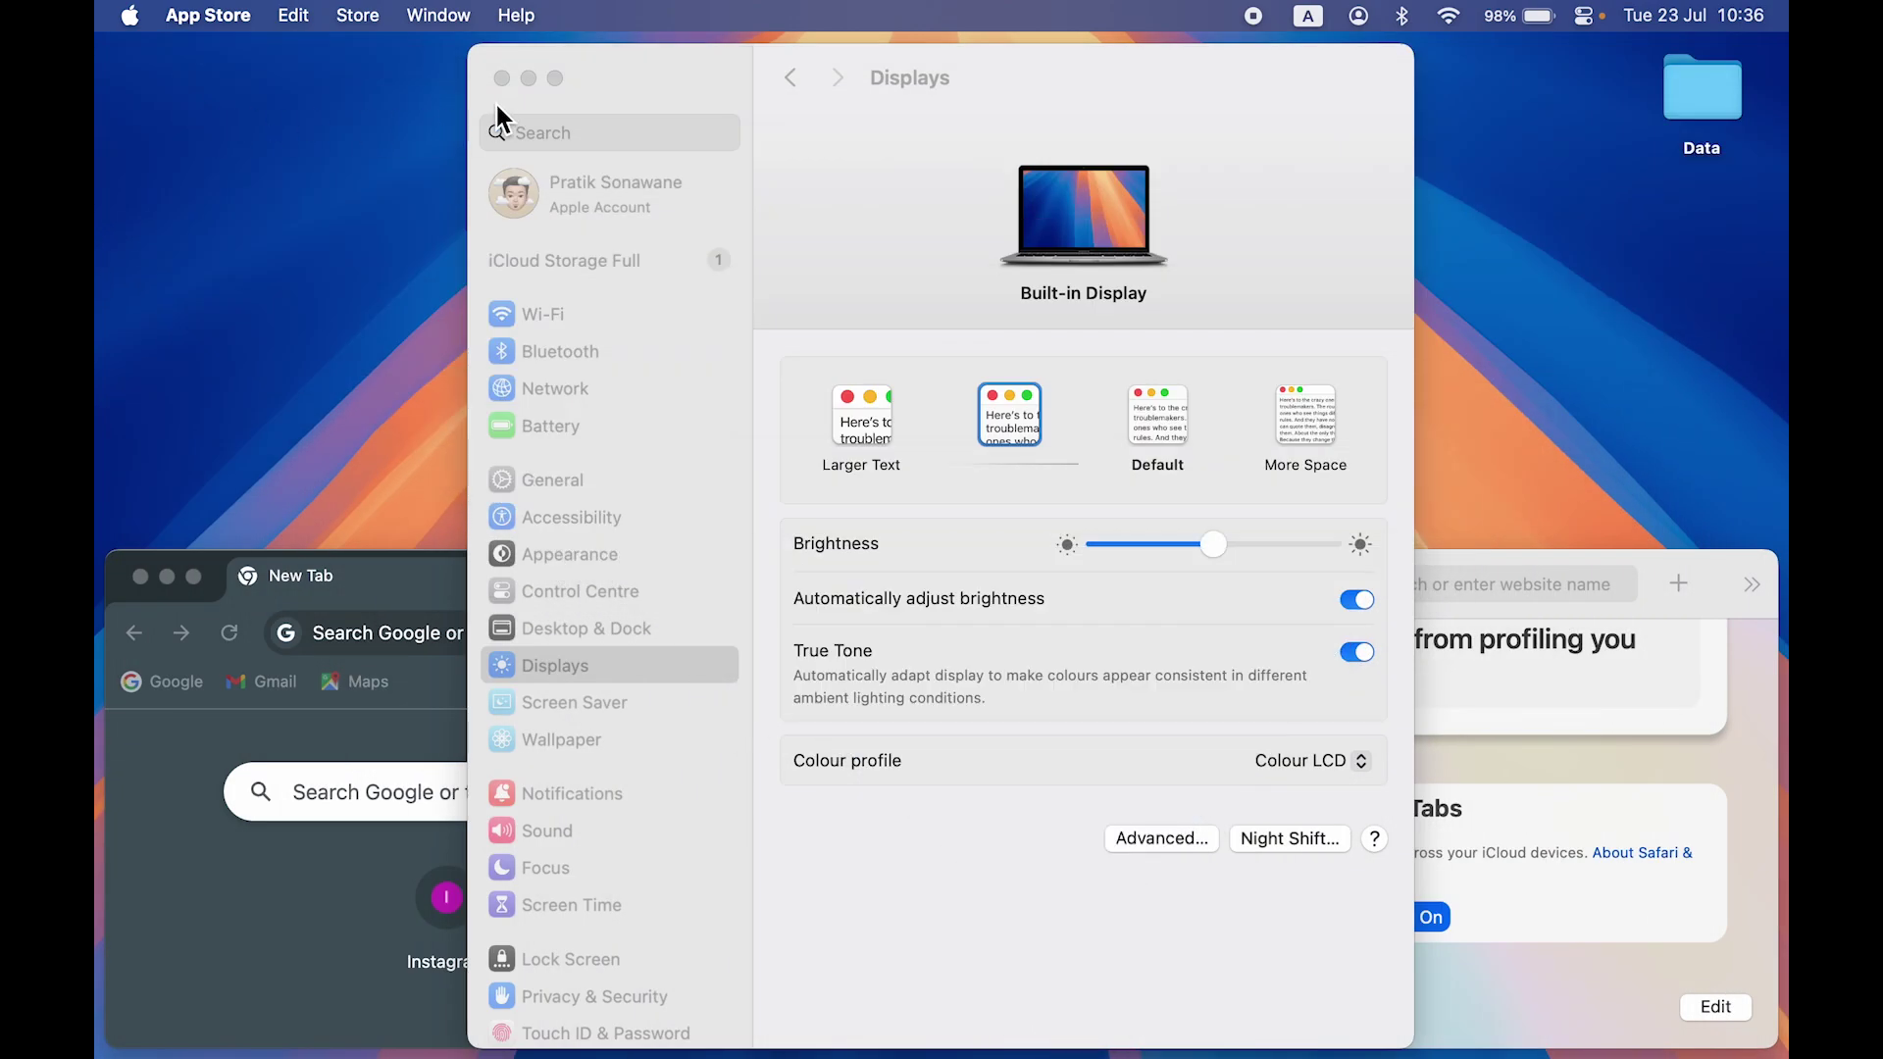
click(528, 79)
click(173, 589)
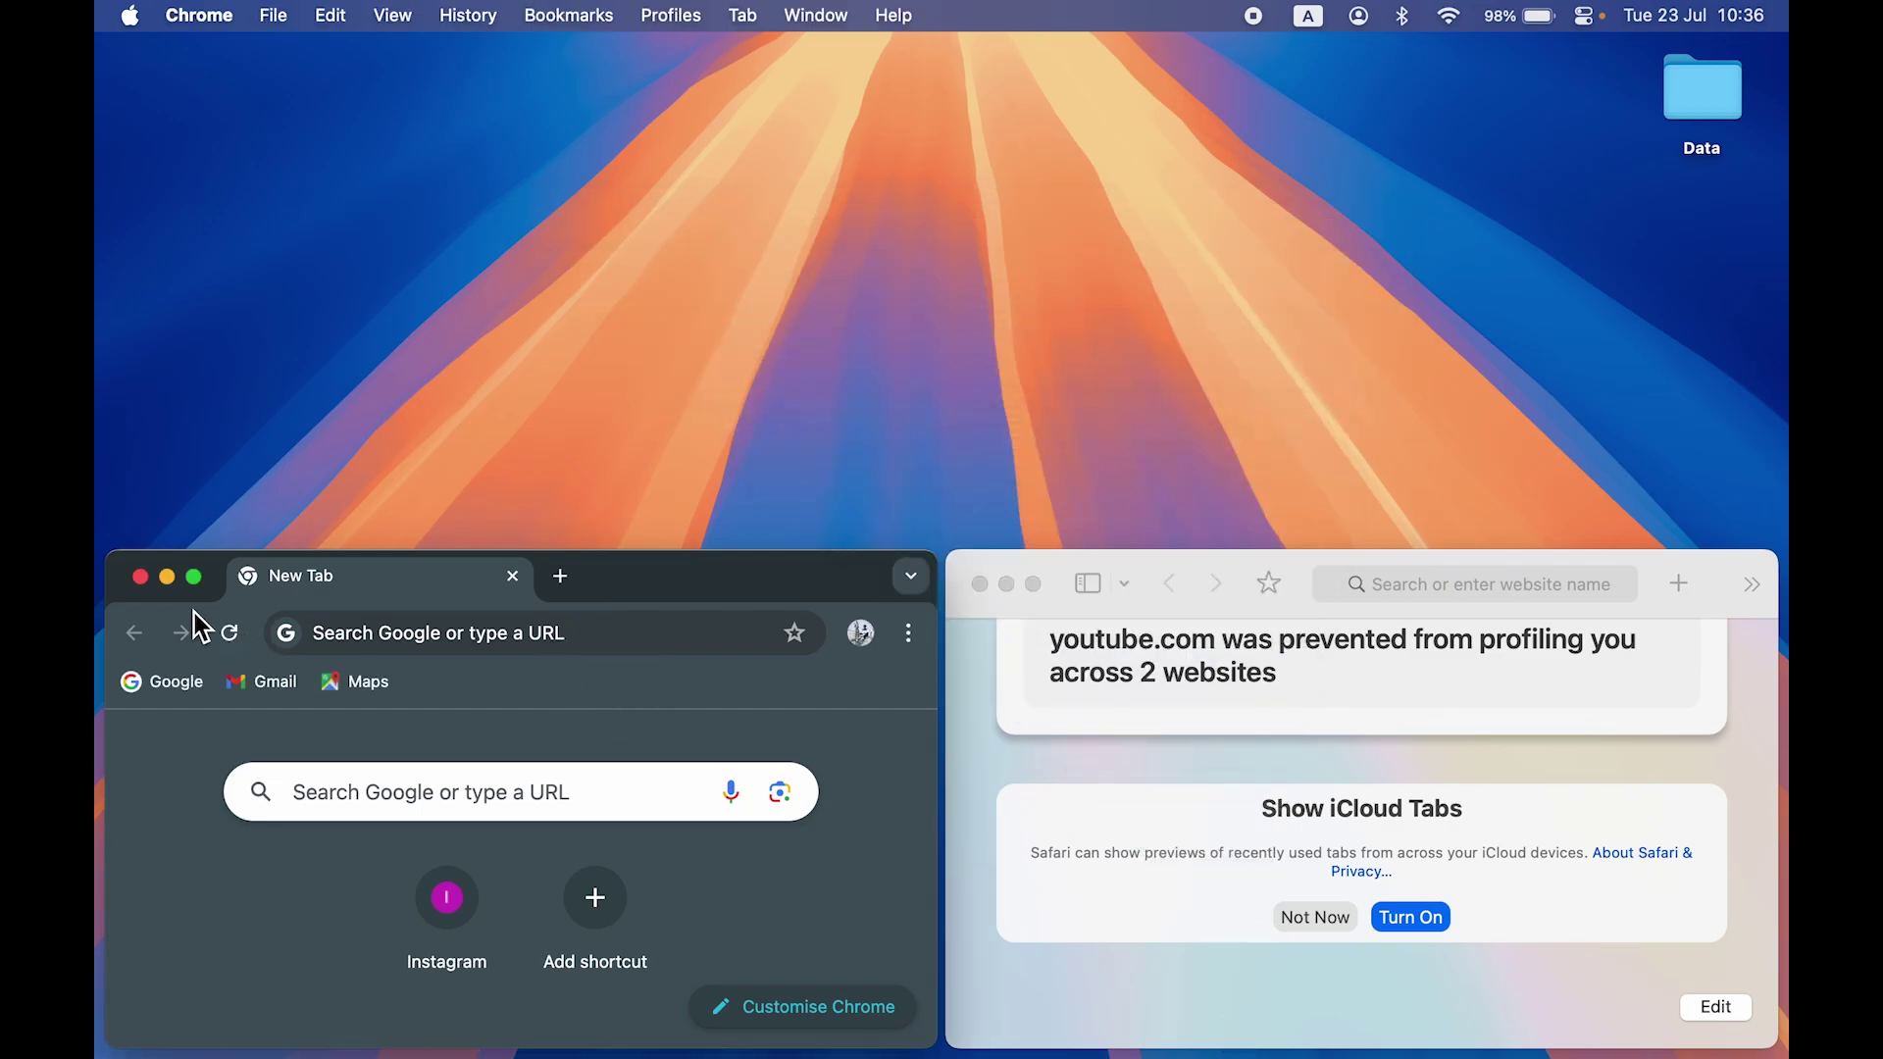
click(1006, 584)
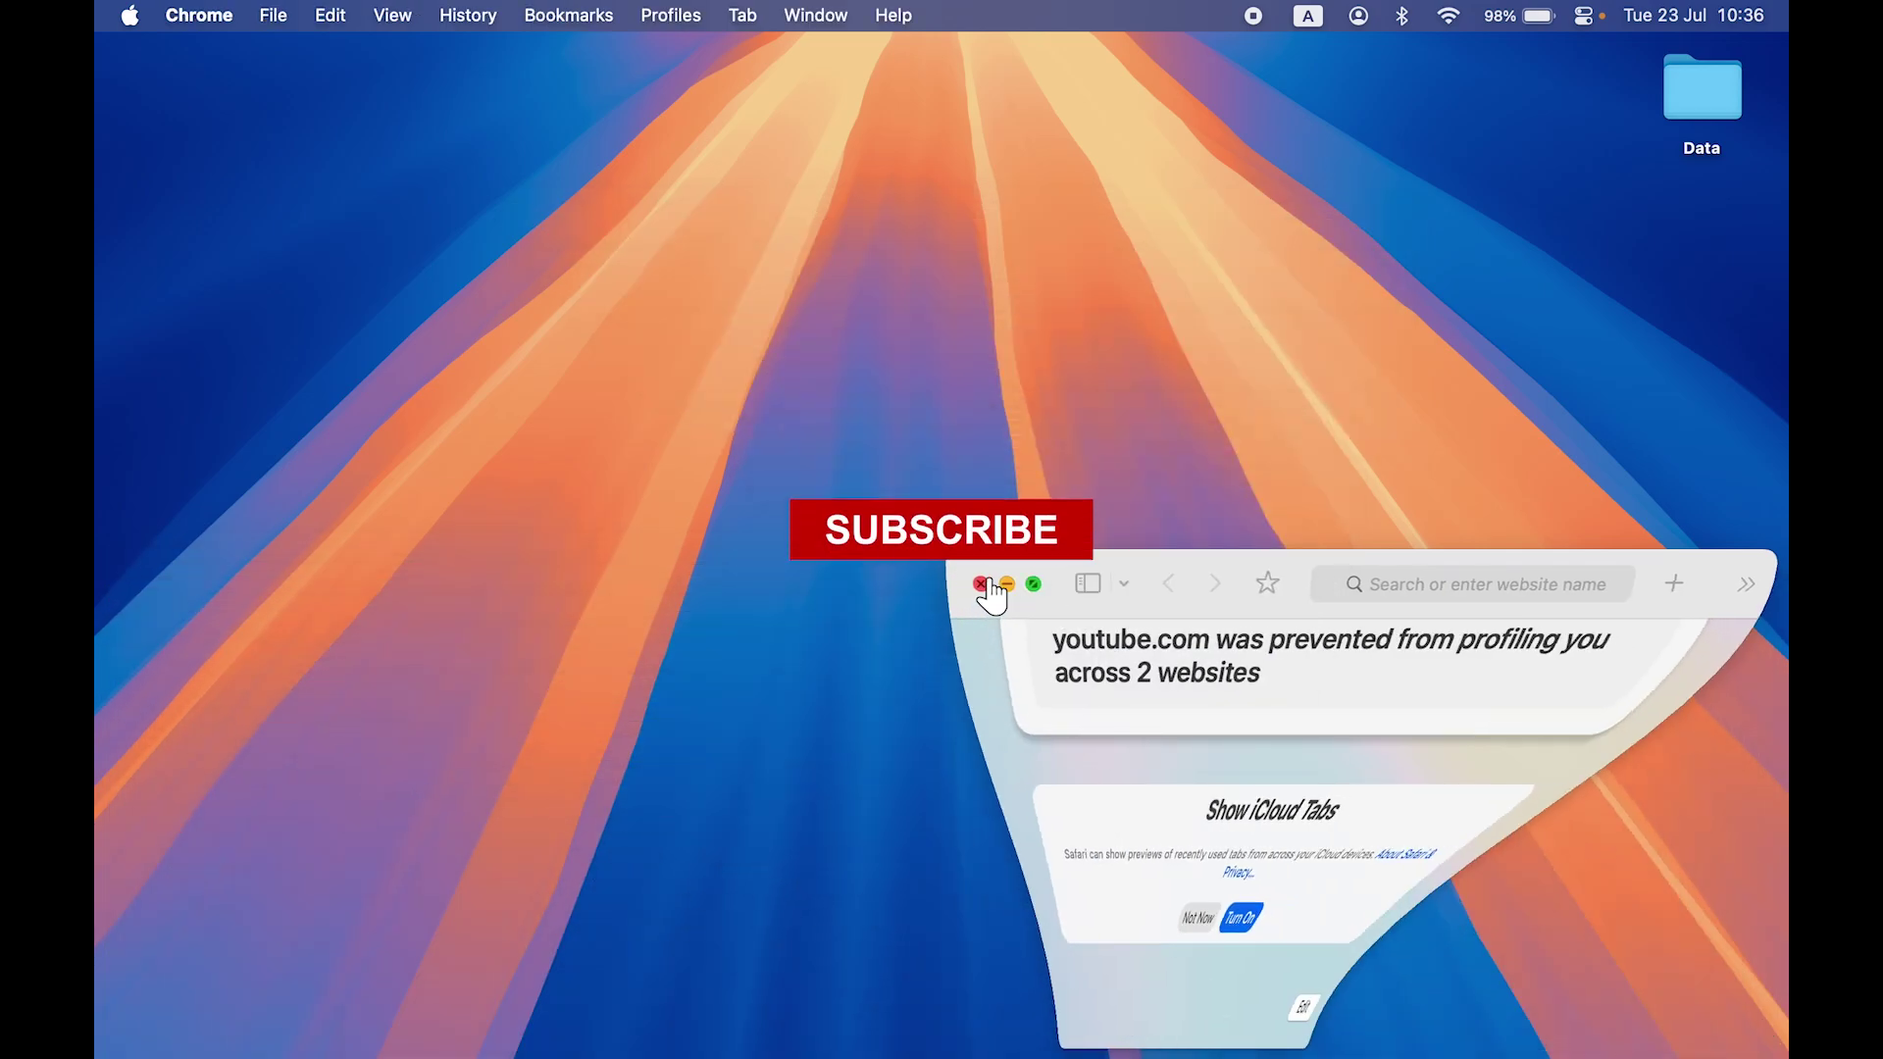